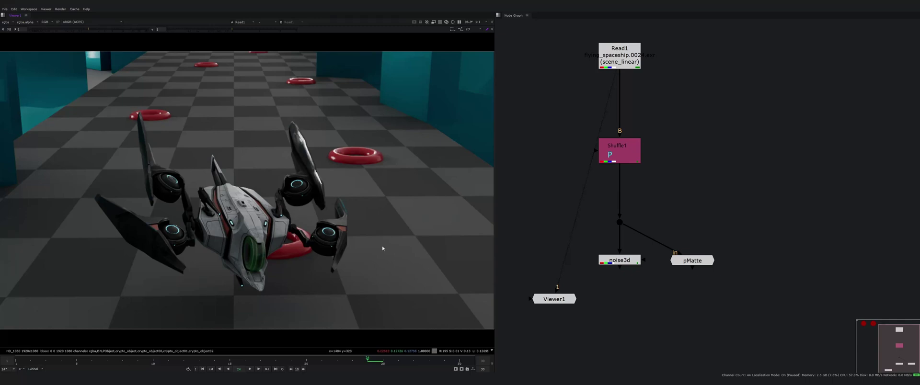
Add a SpaceTransform node in the empty area below the Camera1 and Axis1 nodes
scroll(570, 244, "down", 3)
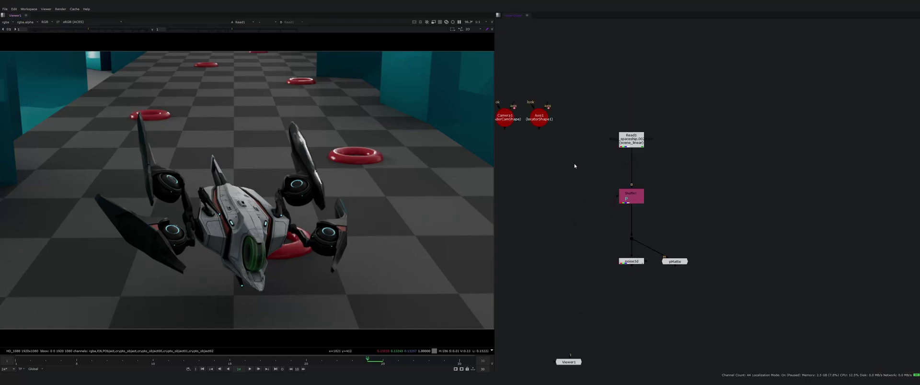
middle_click_drag(576, 167, 633, 163)
key("Tab")
type("spa")
key("Return")
left_click_drag(638, 165, 545, 227)
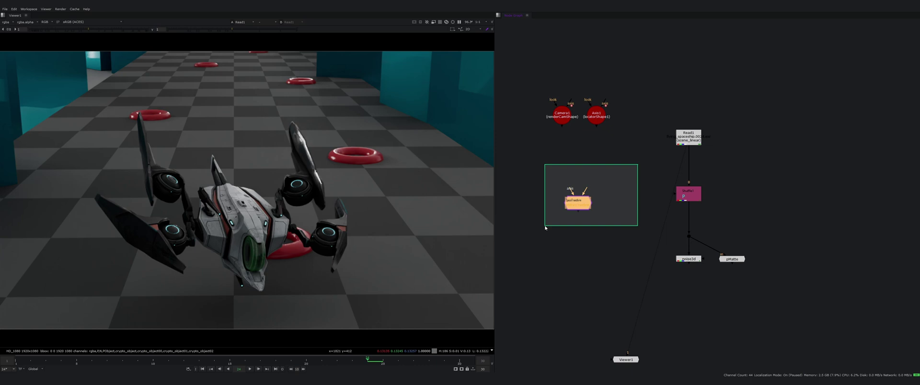
left_click(649, 236)
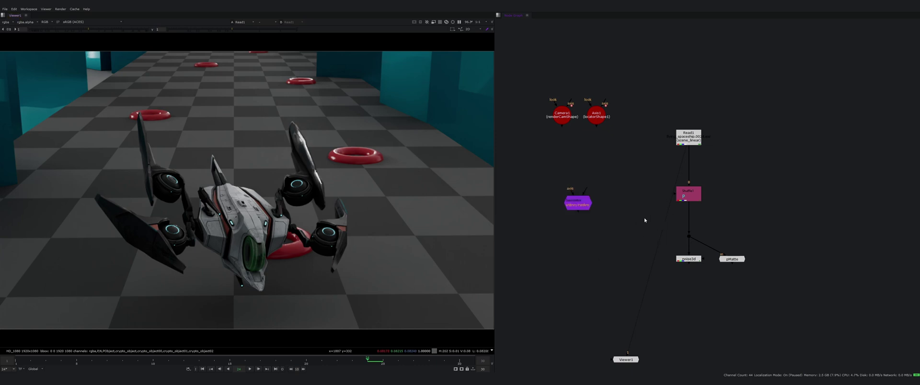
Compare the outputs of the Shuffle1, Read1, noise3d and pMatte nodes in the viewer
left_click(701, 196)
key("1")
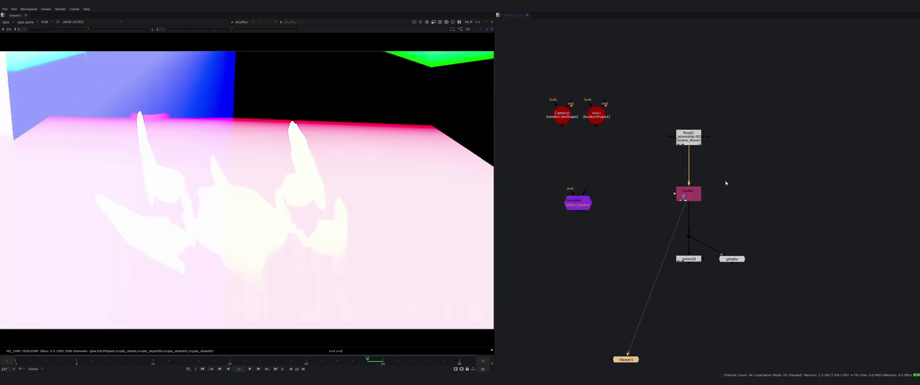
left_click(689, 137)
key("1")
left_click_drag(632, 169, 816, 235)
key("1")
left_click_drag(643, 249, 710, 281)
key("1")
left_click(803, 276)
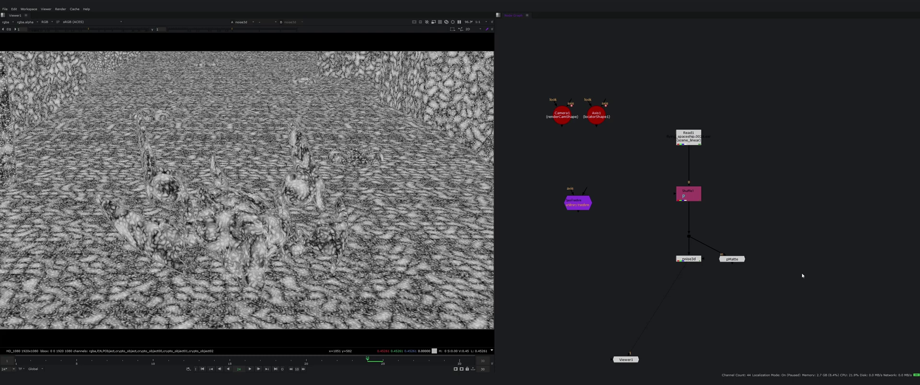
key("1")
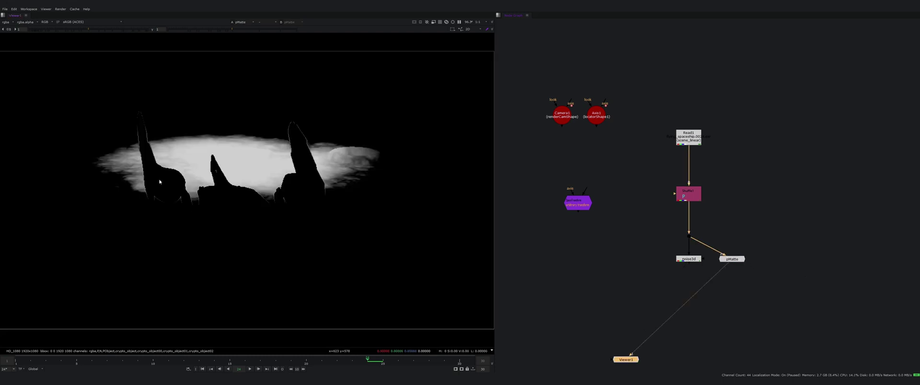
left_click(682, 258)
key("1")
Move Shuffle1 up, connect the SpaceTransform's input to it, and show the SpaceTransform in the viewer
left_click_drag(685, 201, 685, 185)
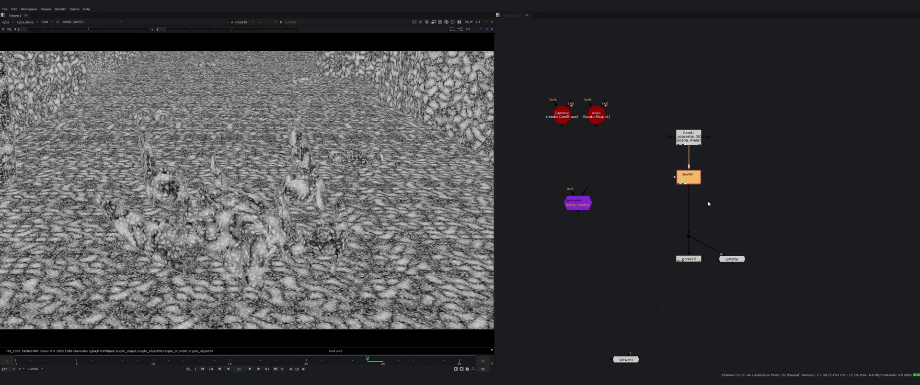
key("1")
left_click(604, 177)
left_click_drag(579, 204, 685, 183)
key("1")
Open the SpaceTransform properties and review the available position data layers and convert P to modes
left_click_drag(599, 216, 610, 219)
double_click(608, 217)
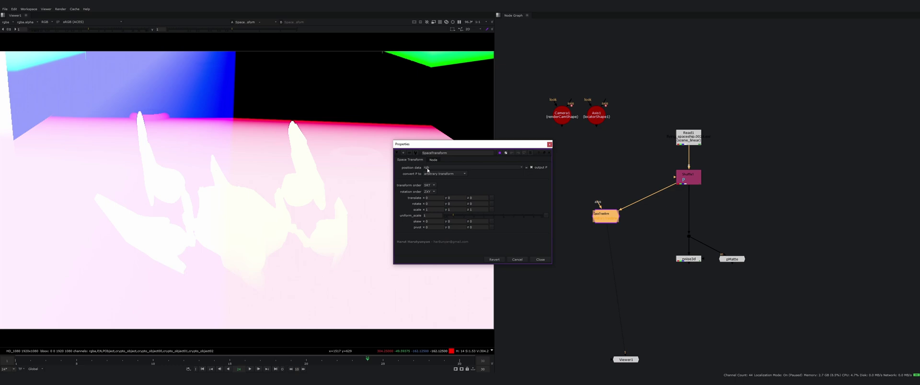
left_click(694, 181)
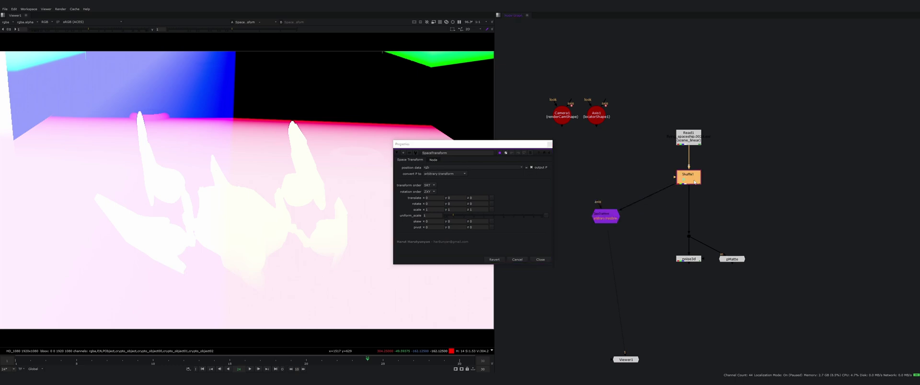
left_click(430, 168)
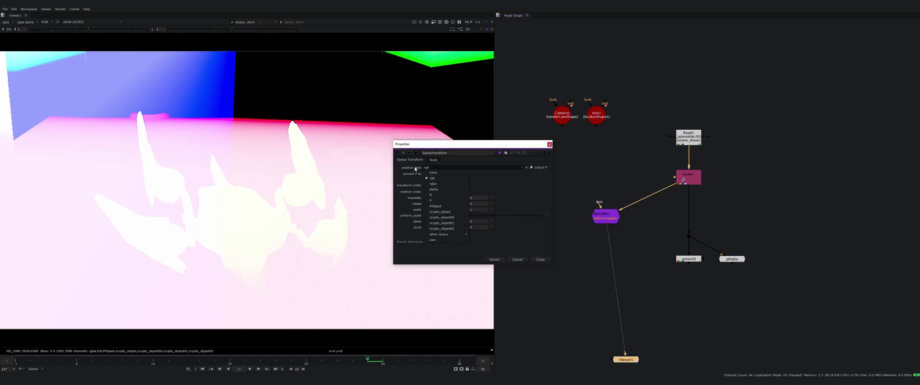
left_click(416, 169)
left_click(402, 173)
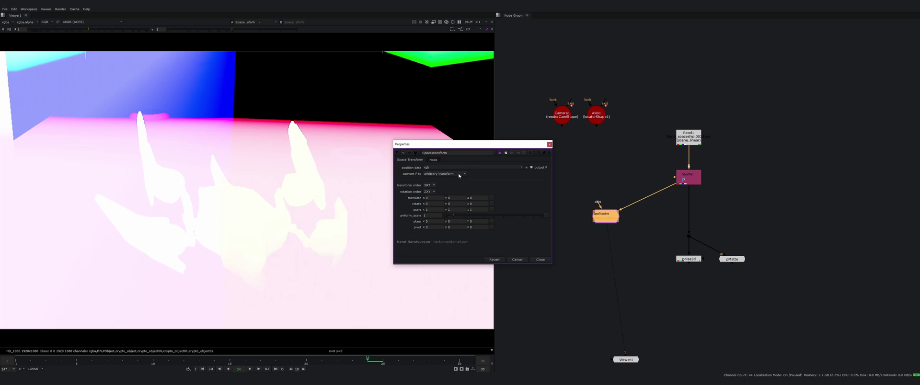
left_click(431, 175)
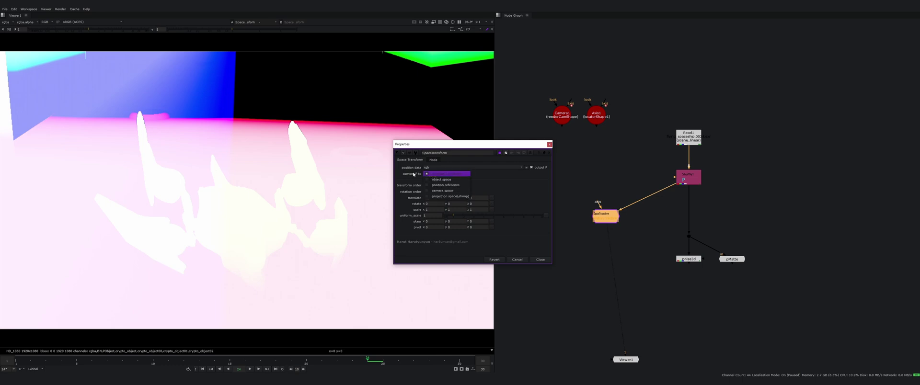
left_click(434, 174)
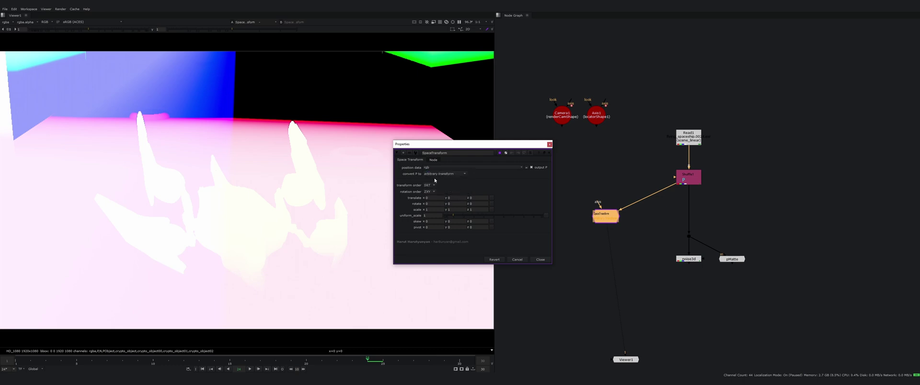
left_click_drag(433, 148, 457, 162)
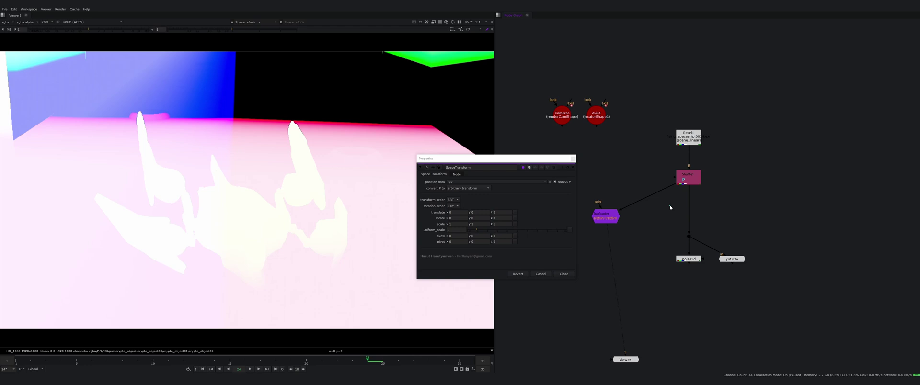
left_click_drag(607, 220, 627, 208)
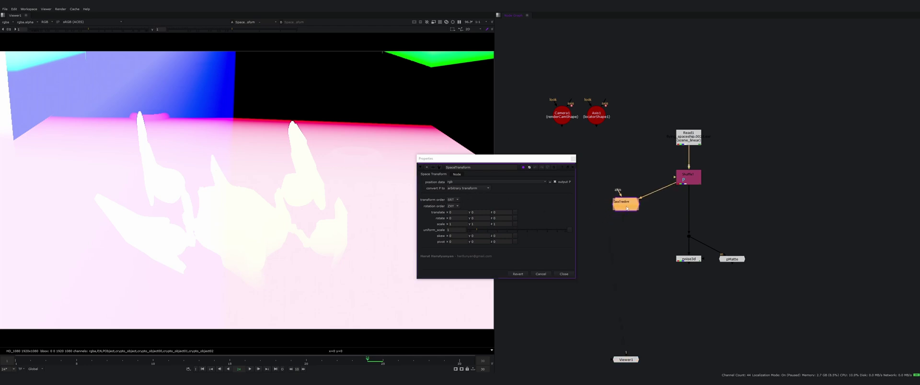
Try uniform scales of 0.2 and 0.5 on the SpaceTransform, and restore the value to 1
double_click(458, 230)
type(".2")
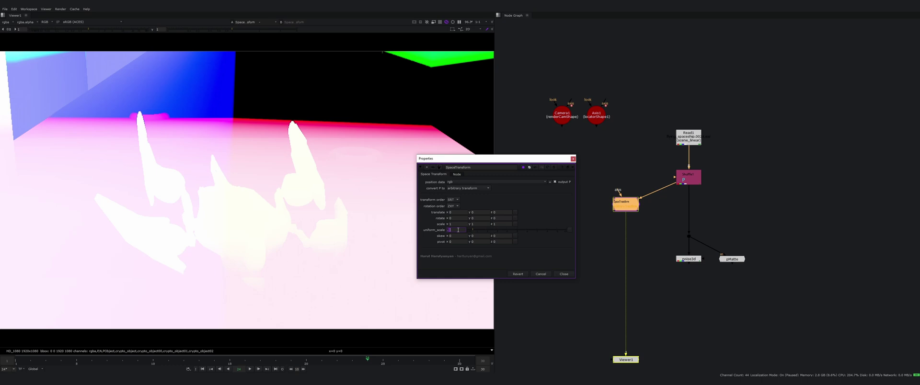
key("Return")
type(".5")
key("Return")
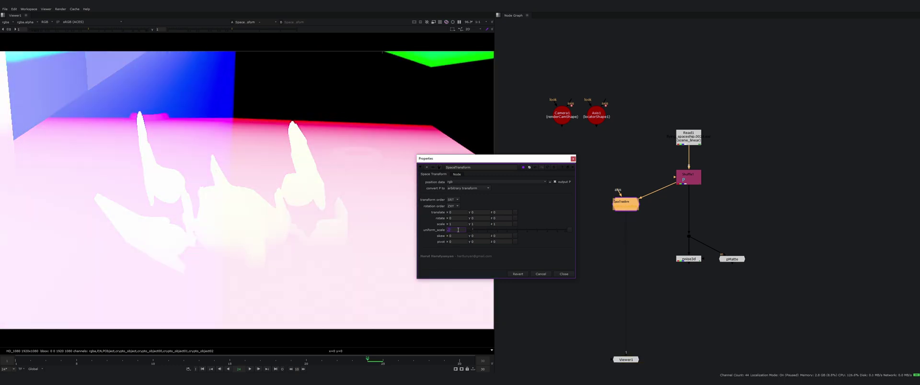
type("1")
key("Return")
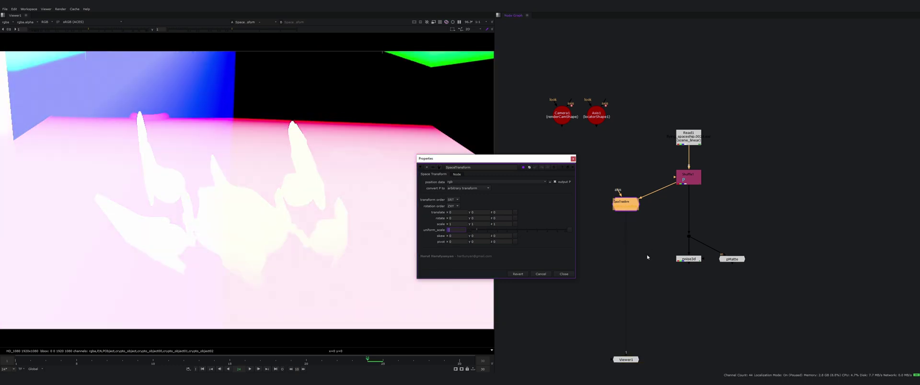
Insert the SpaceTransform between Shuffle1 and the dot feeding noise3d and pMatte, and view the pMatte output
left_click(626, 209)
left_click_drag(689, 193, 654, 210)
left_click_drag(714, 274, 686, 255)
key("1")
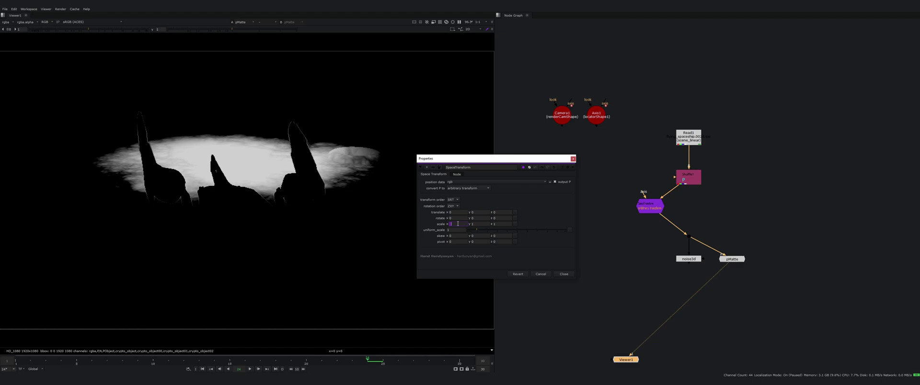
Try different X and Z scale values on the SpaceTransform to test their effect on the matte
key("Up")
key("Down")
key("Up")
key("Up")
key("Up")
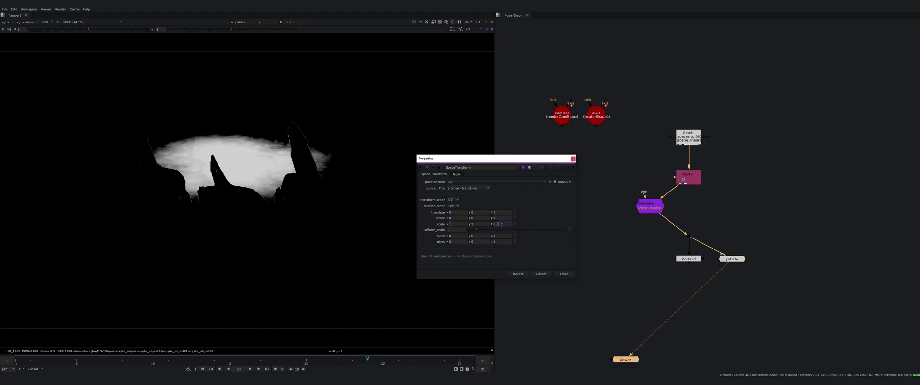
key("Down")
key("Down")
key("Down")
key("Down")
key("Down")
key("Down")
key("Up")
key("Up")
key("Up")
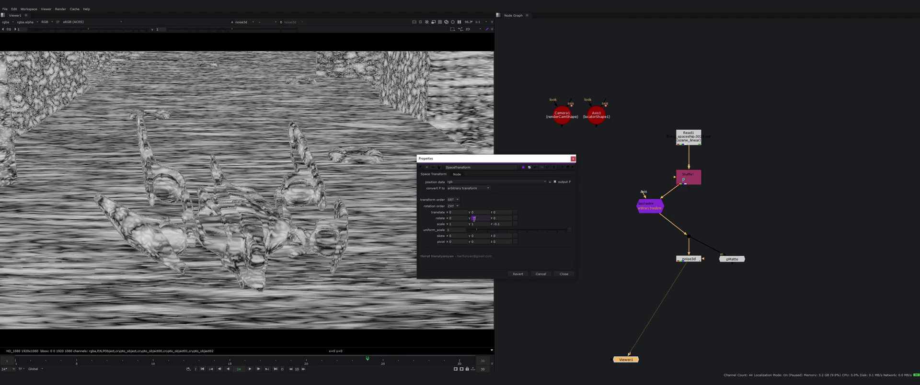
Try rotating the SpaceTransform while viewing noise3d, and reset its Y and Z rotation to 0
middle_click_drag(474, 219, 482, 220)
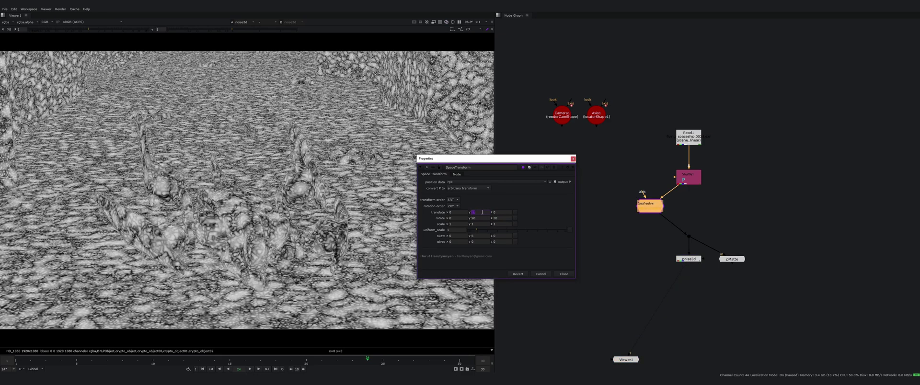
key("Tab")
type("0")
key("Tab")
type("0")
key("Return")
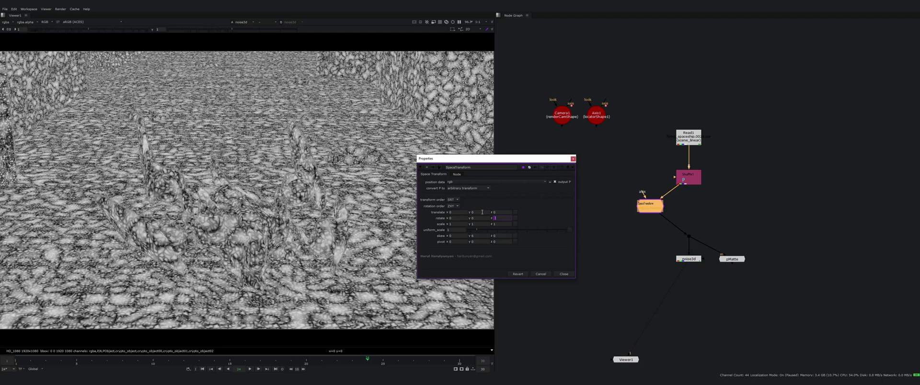
Add an Axis node feeding the SpaceTransform's axis input and set its uniform scale to 0.17
left_click(621, 162)
key("Tab")
type("axis")
key("Return")
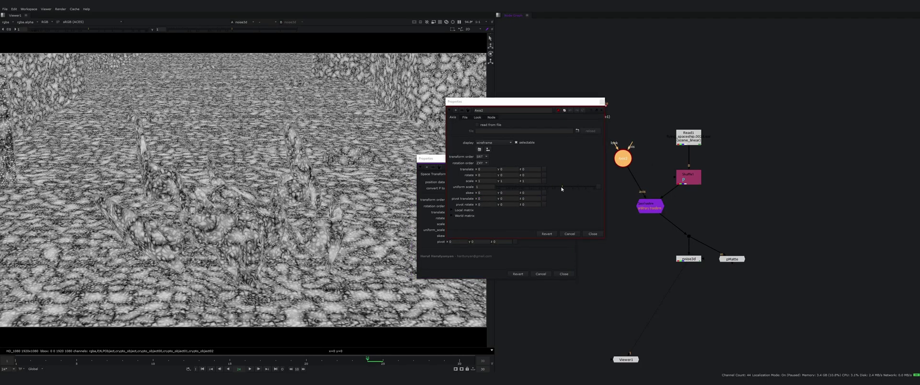
left_click_drag(562, 189, 537, 187)
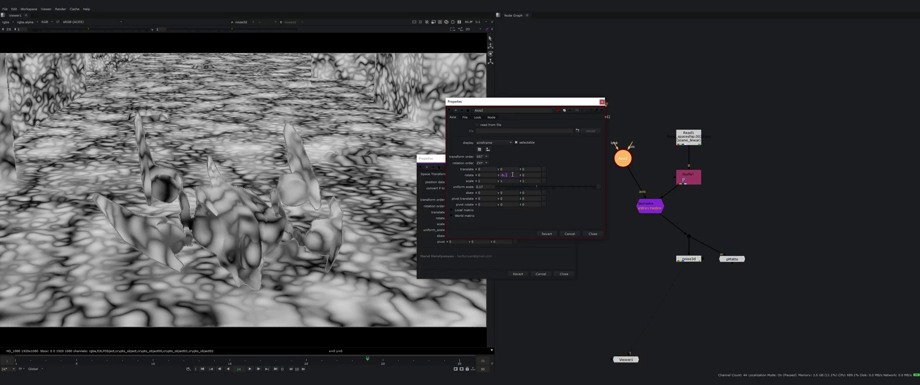
Try different Y rotation values on the new Axis node to test their effect on the noise
key("Up")
key("Up")
key("Up")
key("Up")
key("Up")
key("Up")
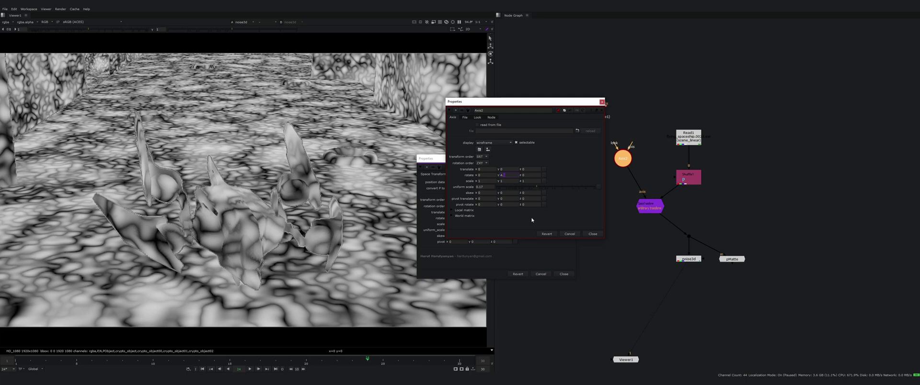
left_click_drag(527, 102, 324, 183)
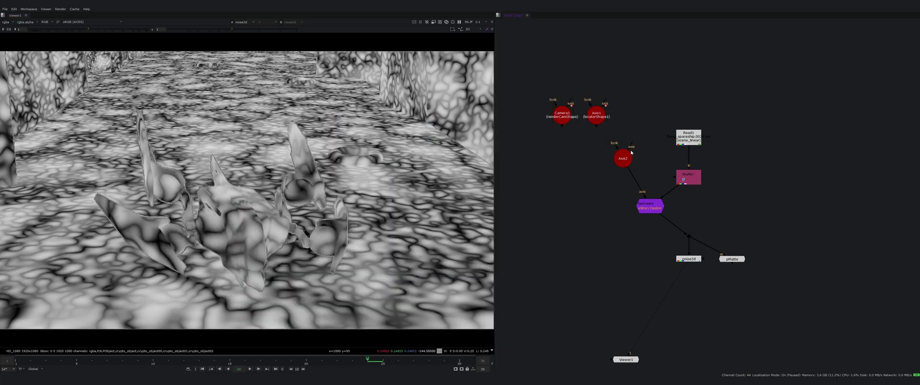
Delete the Axis2 node connected to the SpaceTransform
left_click(624, 158)
left_click_drag(638, 184, 603, 169)
key("Delete")
Set the SpaceTransform's convert P to option to object space
double_click(650, 207)
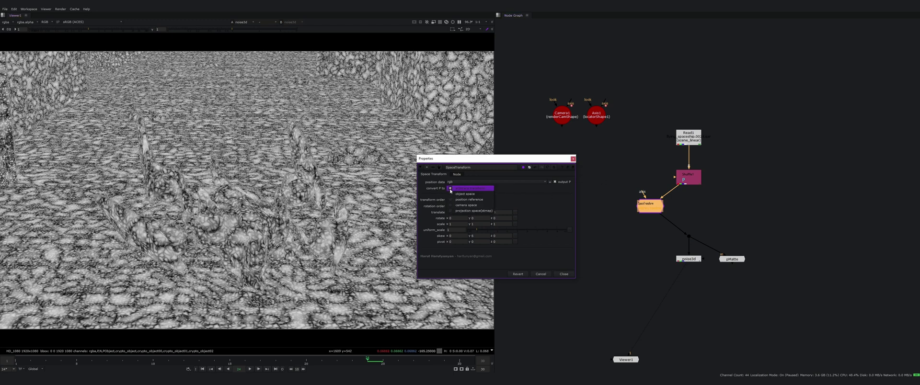
left_click(465, 194)
middle_click_drag(656, 171, 692, 208)
scroll(695, 242, "up", 3)
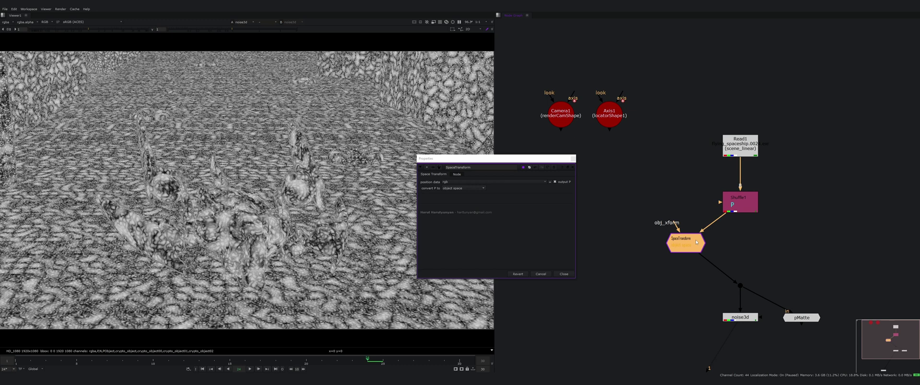
left_click(644, 196)
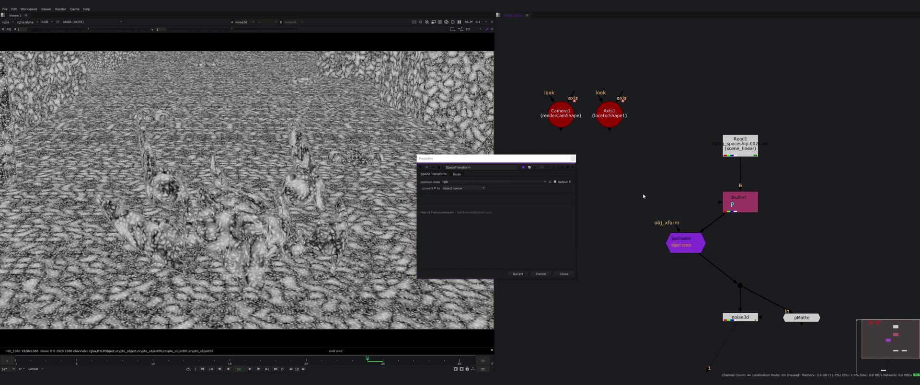
left_click(678, 240)
Move the Axis1 locator node closer to the SpaceTransform and frame it in the 3D viewer
left_click(609, 114)
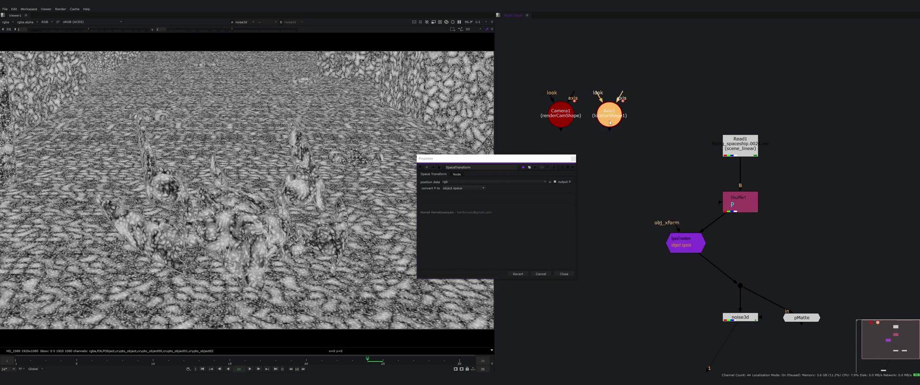
left_click_drag(610, 114, 617, 154)
key("1")
scroll(223, 189, "down", 4)
key("f")
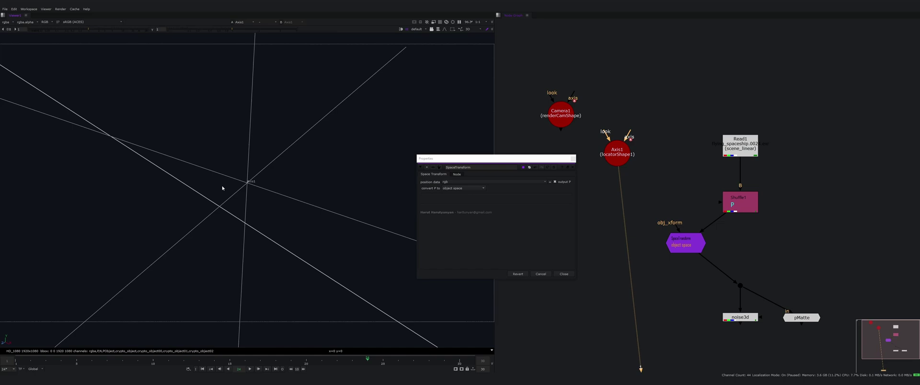
scroll(222, 189, "down", 8)
Scrub the timeline to examine the Axis1 locator's animation, stopping at frame 25
left_click(218, 167)
left_click_drag(18, 362, 470, 377)
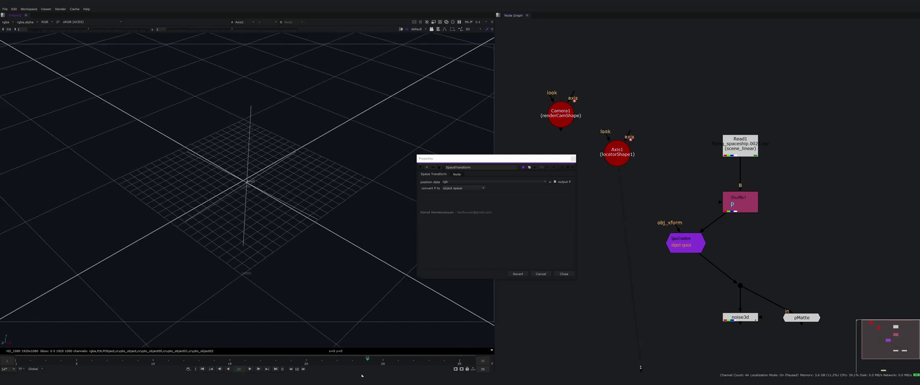
left_click_drag(414, 378, 383, 378)
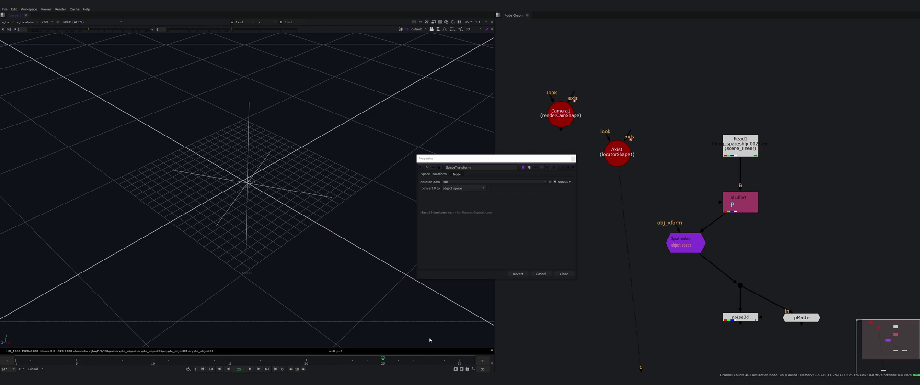
Close the SpaceTransform properties and show the Read1 spaceship render in the viewer
left_click(564, 274)
left_click(738, 146)
key("1")
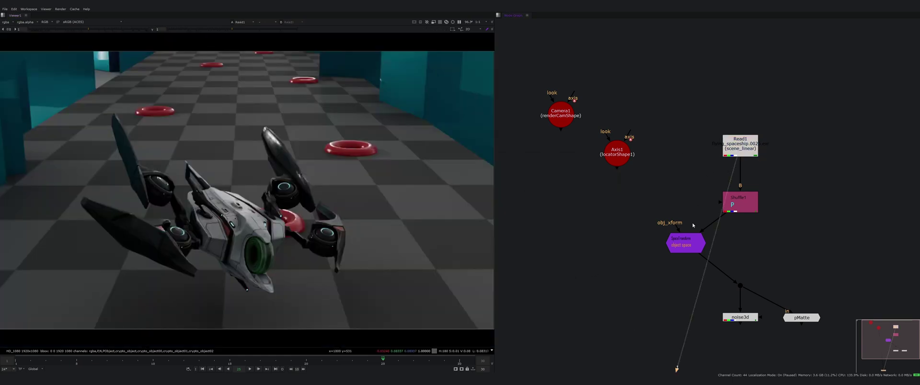
Connect the SpaceTransform's obj_xform input to Axis1 and inspect the SpaceTransform output in the viewer across several frames
left_click_drag(676, 228, 618, 155)
left_click(694, 245)
key("1")
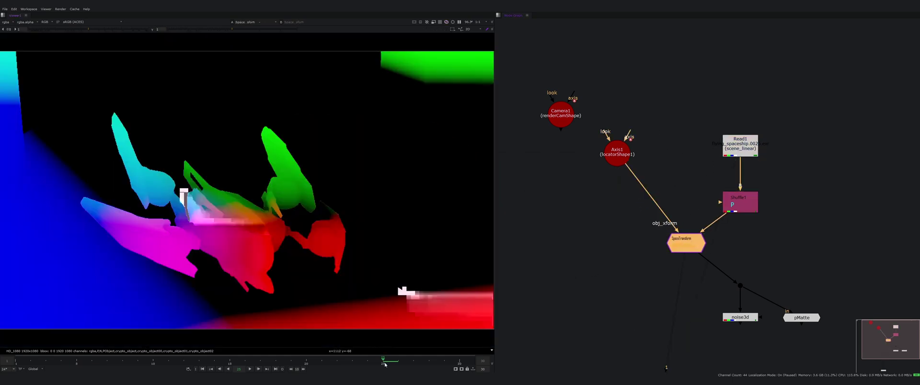
left_click(358, 361)
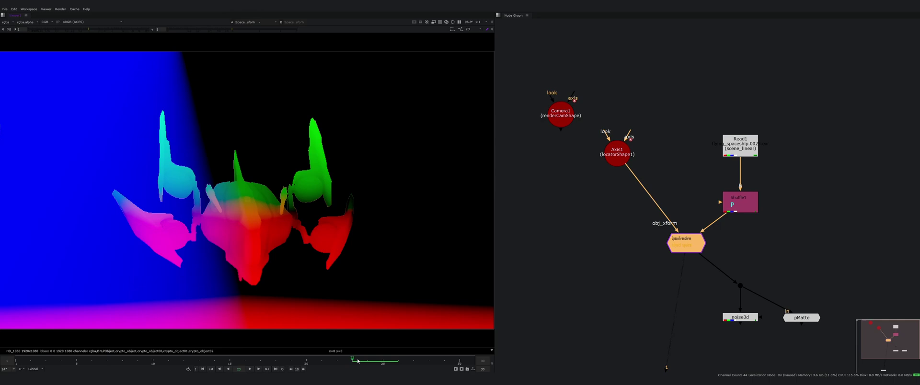
left_click_drag(358, 361, 399, 361)
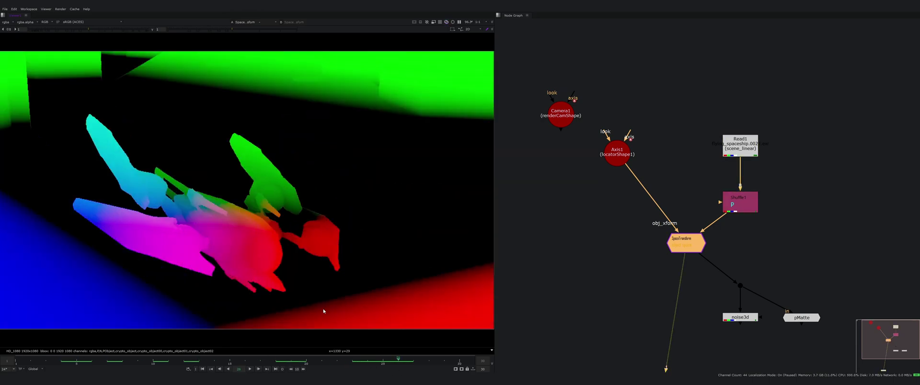
left_click(369, 361)
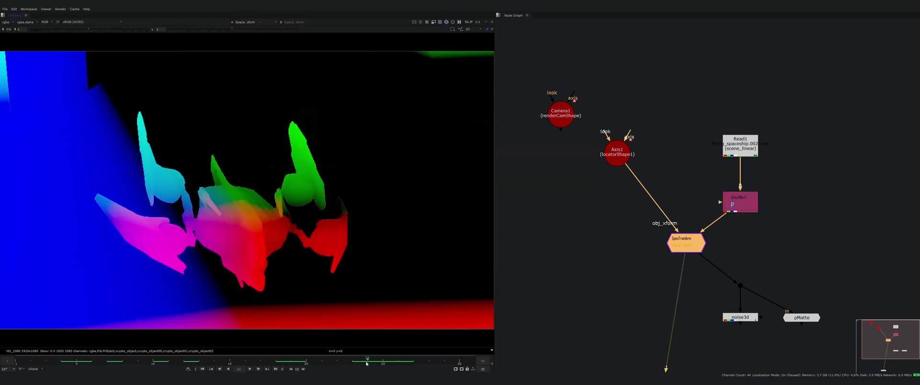
Show noise3d in the viewer and scrub the timeline to examine the noise pattern on the spaceship in object space
scroll(747, 326, "up", 3)
left_click(719, 292)
key("1")
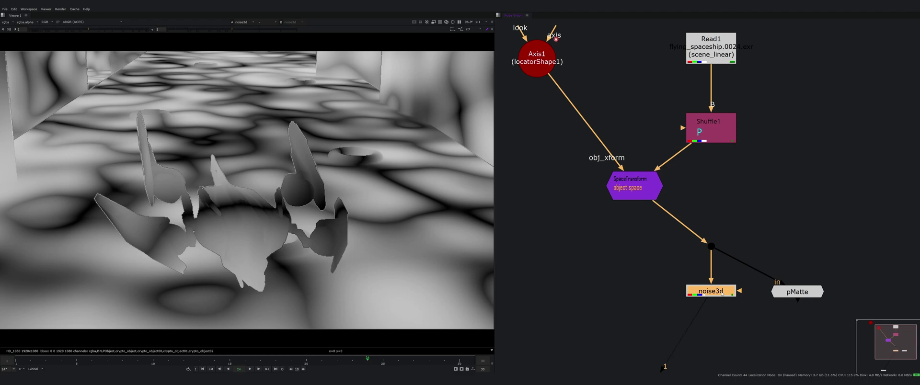
left_click_drag(383, 361, 154, 358)
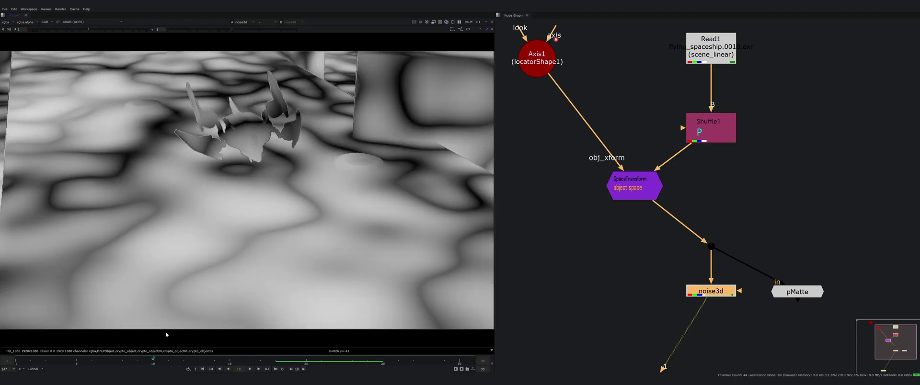
scroll(232, 144, "up", 4)
scroll(282, 144, "down", 3)
key("f")
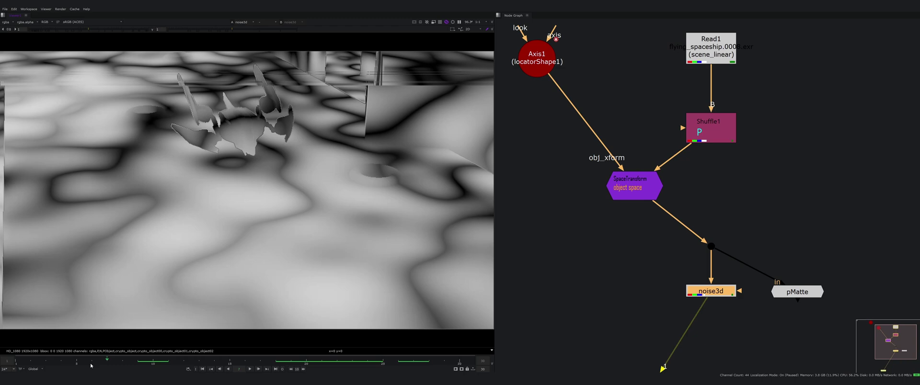
left_click(233, 362)
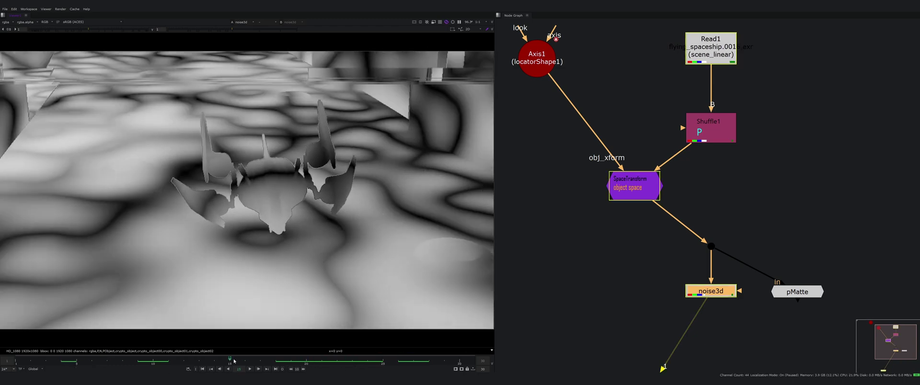
left_click_drag(234, 362, 322, 360)
Try a second SpaceTransform after the object space one with uniform_scale 10, check the noise across frames, and delete the added node
left_click(601, 208)
key("Tab")
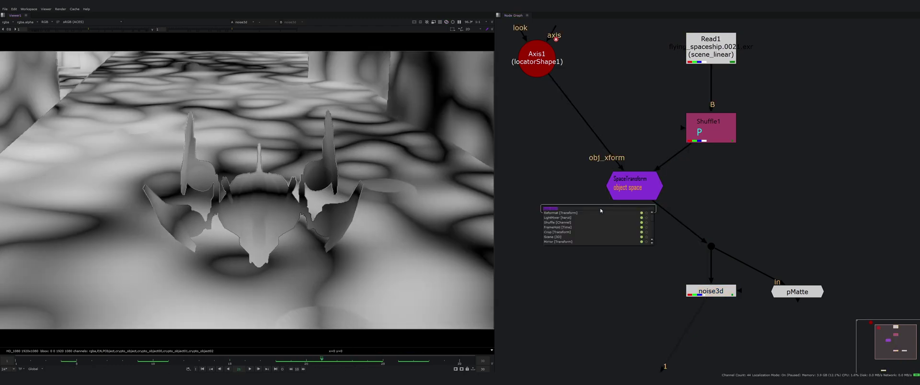
type("space")
key("Down")
key("Down")
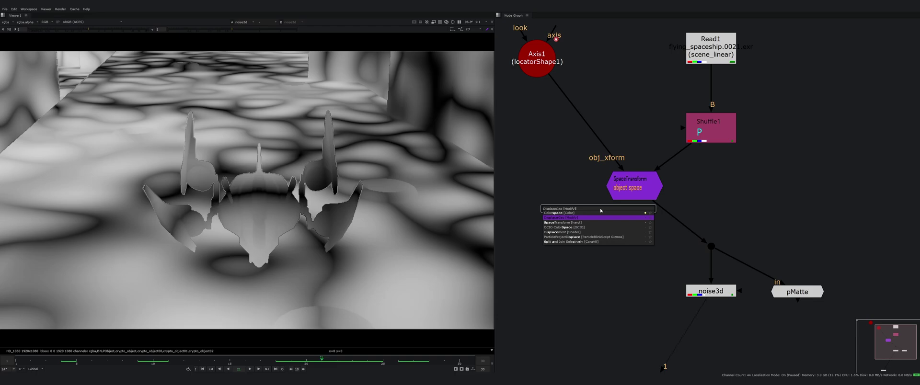
key("Return")
left_click_drag(600, 214, 629, 227)
left_click(561, 233)
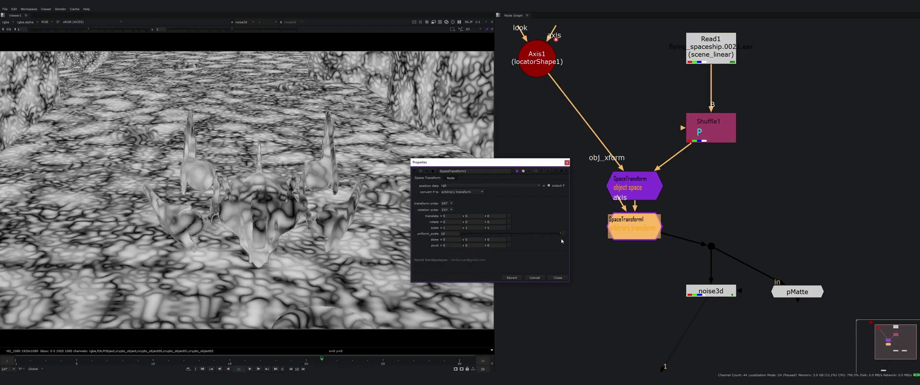
left_click_drag(269, 361, 383, 362)
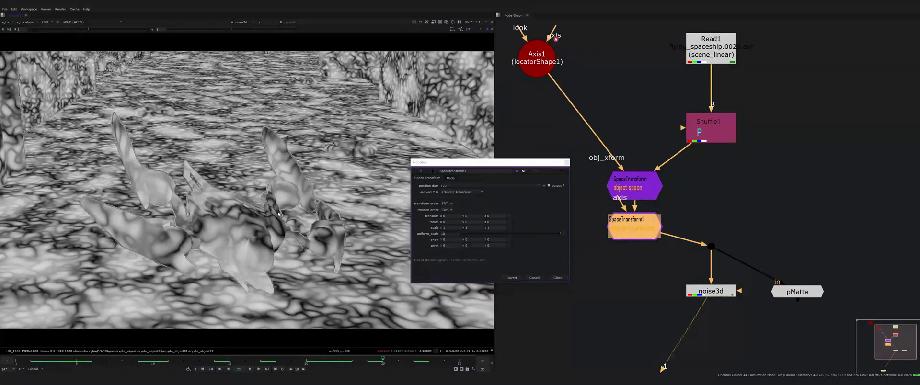
key("Delete")
Open the SpaceTransform's properties, scrub to frame 20, and set its convert P to option to position reference
double_click(632, 184)
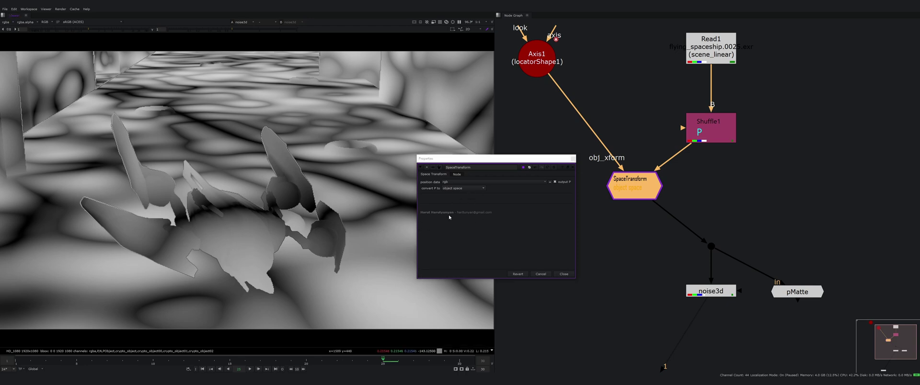
left_click_drag(354, 362, 307, 361)
left_click(464, 189)
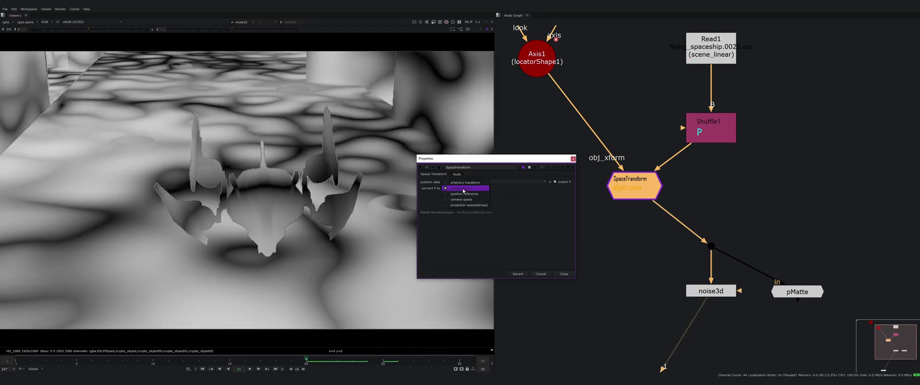
left_click(473, 194)
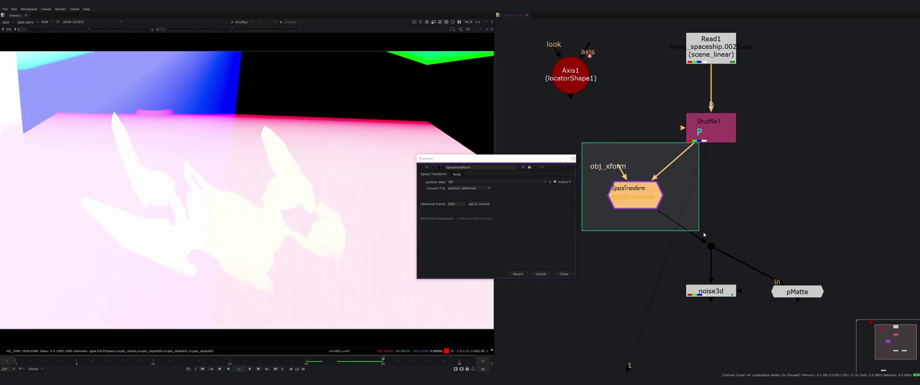
Compare the SpaceTransform output with the Shuffle1 position pass in the viewer
left_click(638, 195)
key("1")
left_click(715, 131)
key("1")
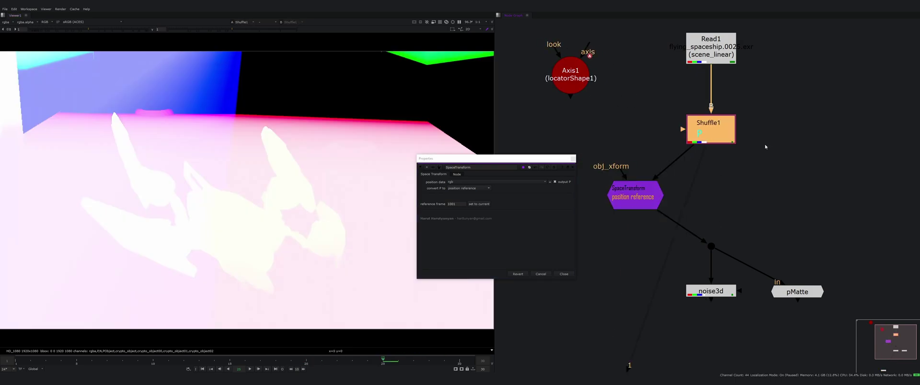
Reposition the SpaceTransform slightly and connect its obj_xform input to Axis1
left_click_drag(635, 194, 629, 190)
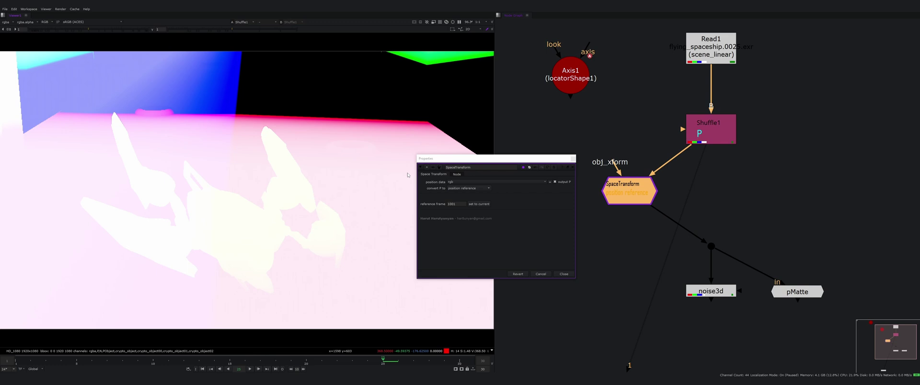
left_click_drag(645, 84, 787, 170)
left_click(796, 165)
left_click(647, 195)
left_click_drag(609, 164, 568, 77)
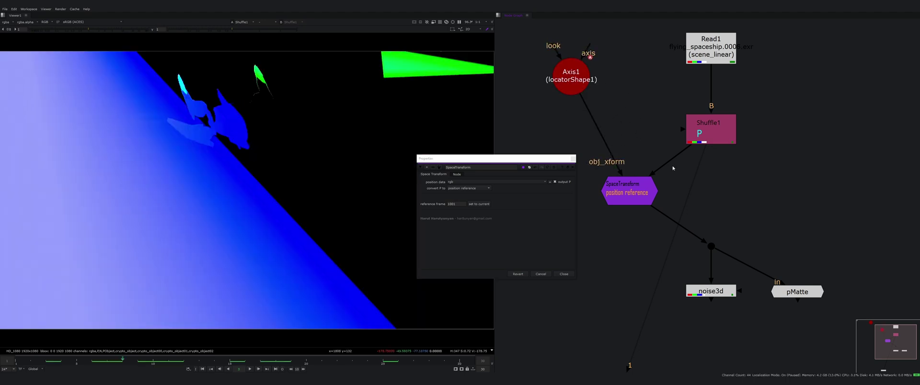
left_click(642, 186)
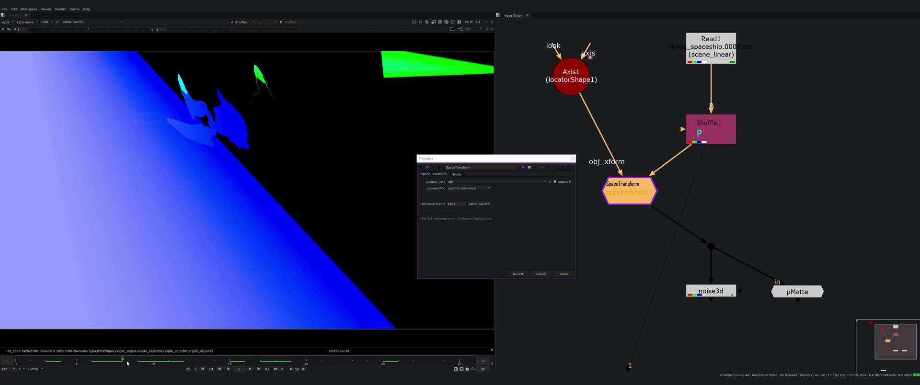
Go to frame 3 and compare the SpaceTransform output with the Shuffle1 position pass
left_click_drag(128, 363, 46, 365)
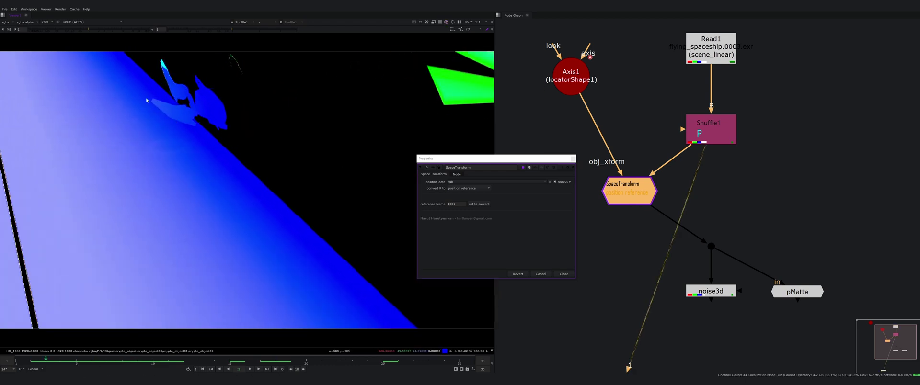
left_click(620, 183)
key("1")
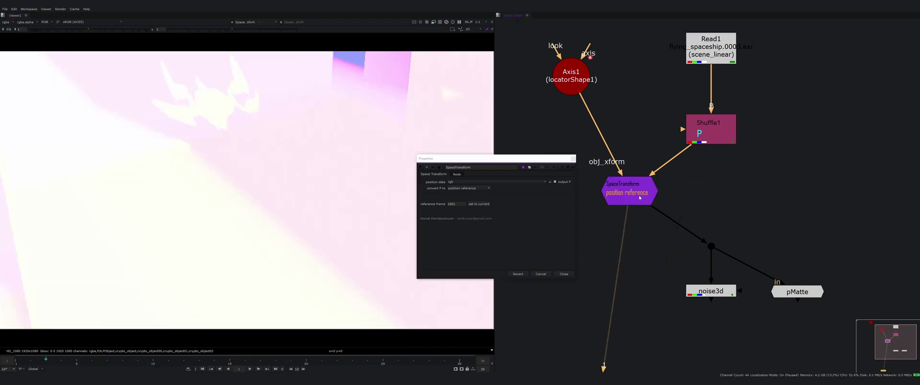
left_click(713, 134)
key("1")
left_click(636, 180)
key("1")
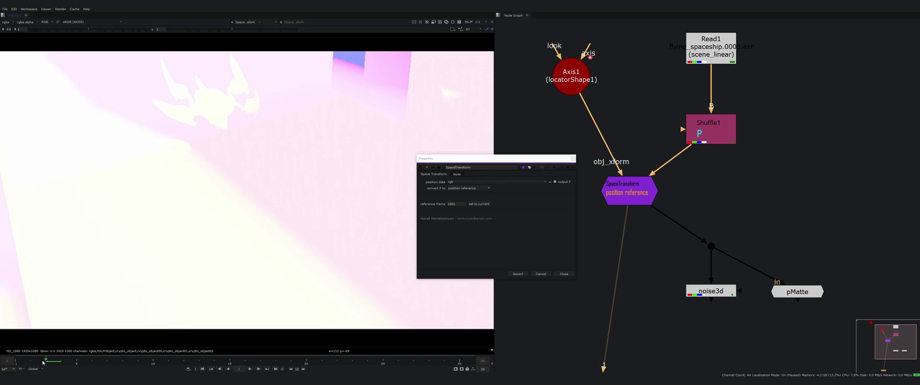
Set the SpaceTransform's reference frame to the current frame 15 and assign Shuffle1 to the viewer's second input for comparison
left_click_drag(43, 363, 229, 363)
left_click(482, 204)
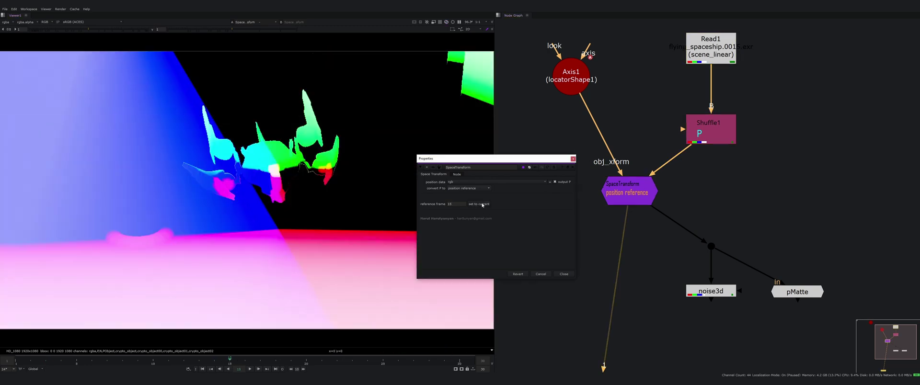
left_click(709, 142)
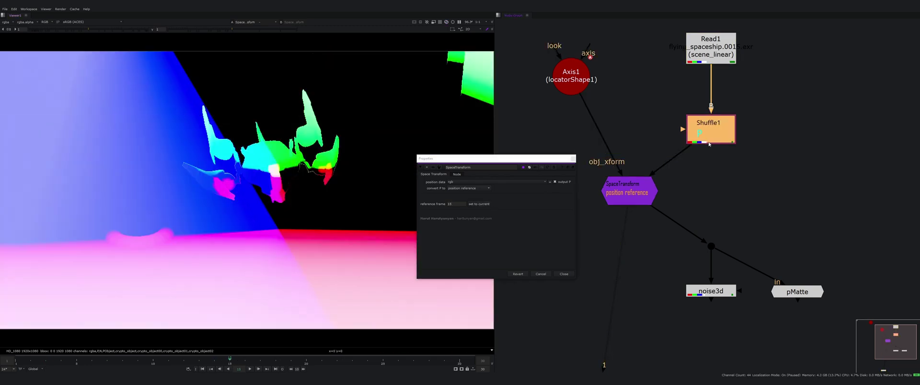
key("2")
left_click(722, 148)
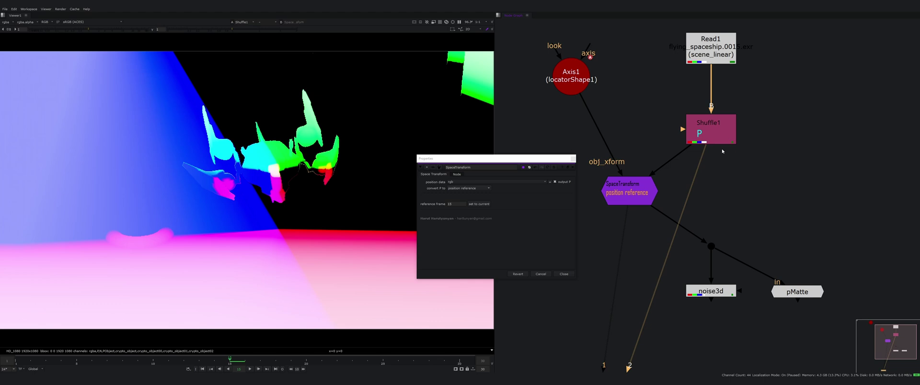
key("1")
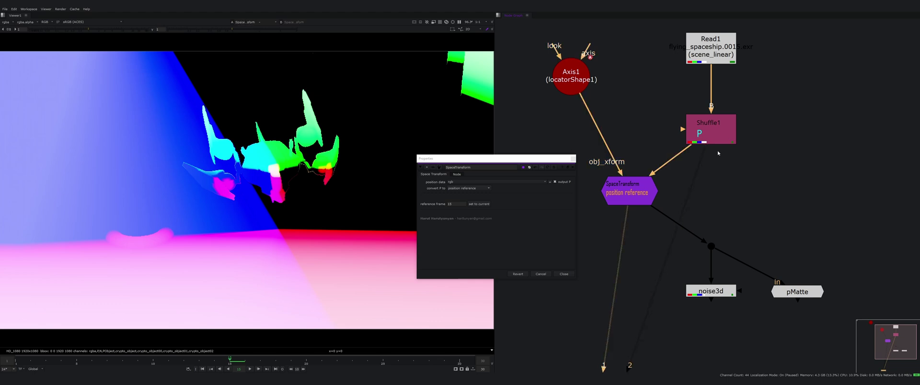
Scrub to frame 25 and compare the position reference output with the original Shuffle1 pass
left_click_drag(235, 363, 384, 367)
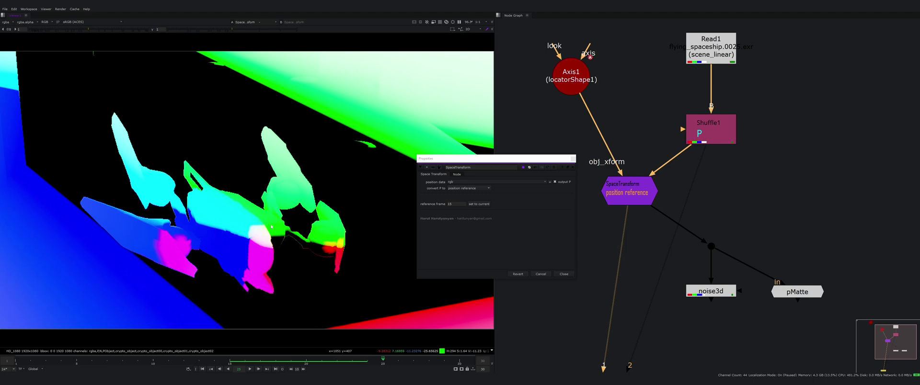
key("2")
key("1")
key("2")
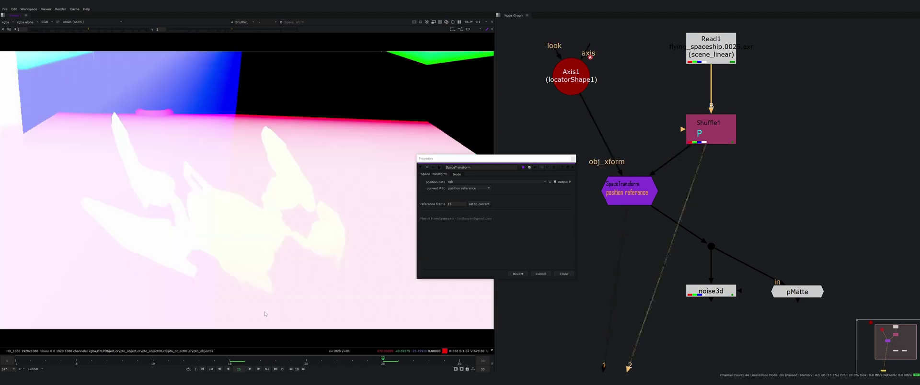
key("1")
Return to reference frame 15 and switch repeatedly between the SpaceTransform and Shuffle1 outputs to compare them
left_click(235, 361)
key("2")
key("1")
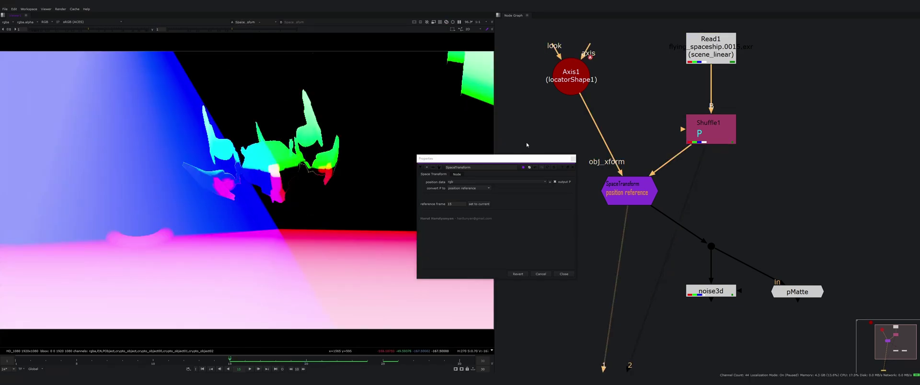
key("2")
key("1")
key("2")
key("1")
key("2")
key("1")
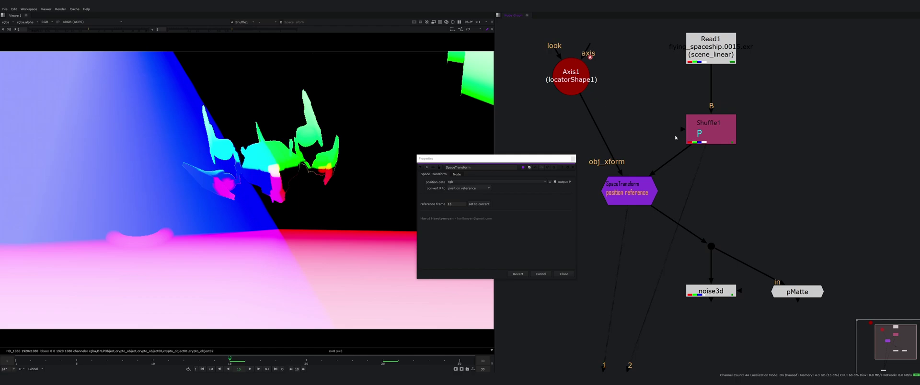
key("2")
key("1")
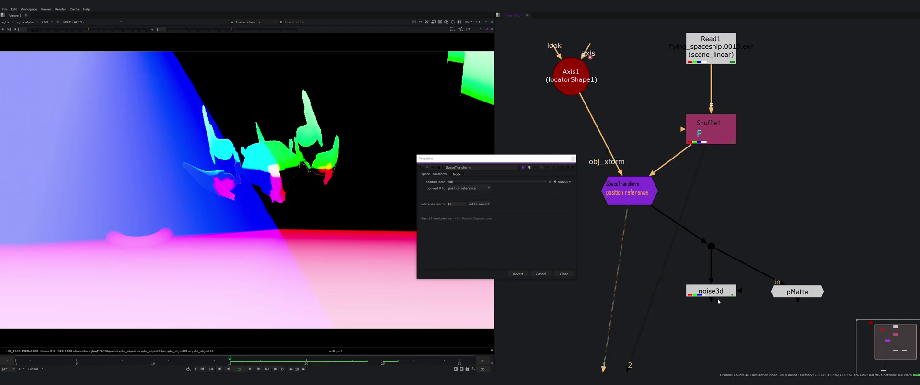
View noise3d at frame 26 and insert a second SpaceTransform after the position reference one, with uniform_scale 0.2
key("1")
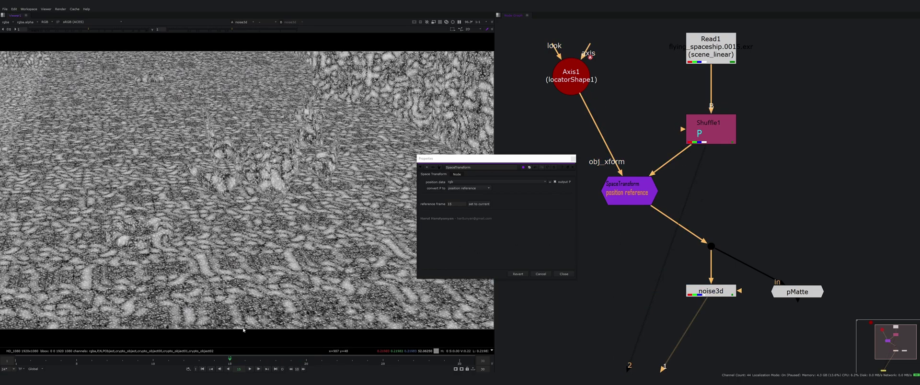
left_click_drag(230, 363, 288, 370)
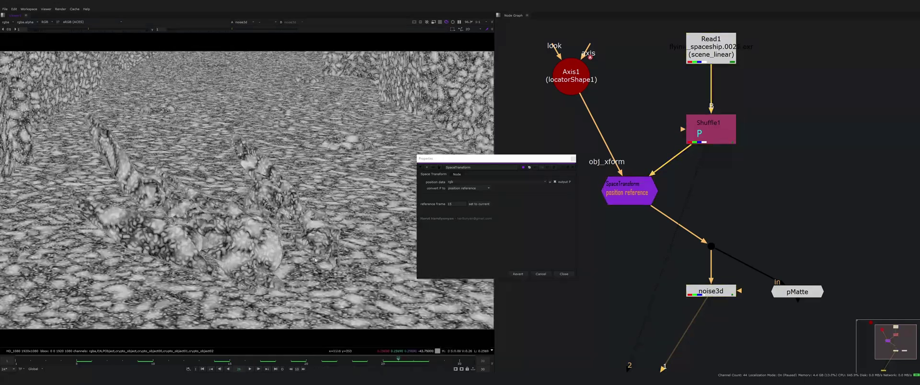
left_click_drag(646, 206, 650, 186)
key("Tab")
key("Return")
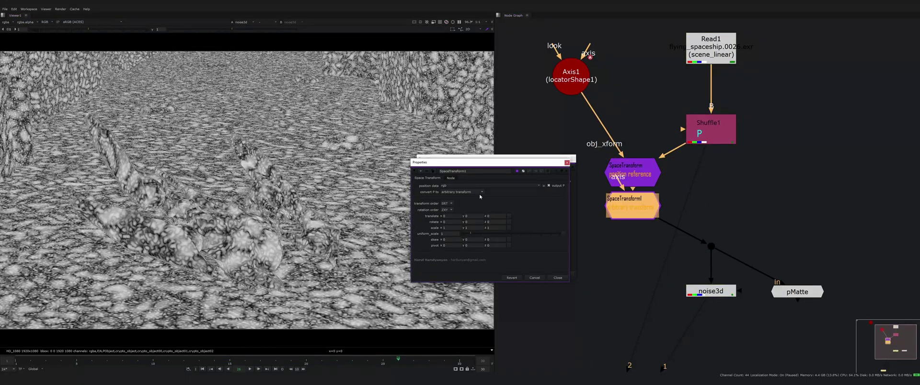
left_click_drag(470, 234, 463, 234)
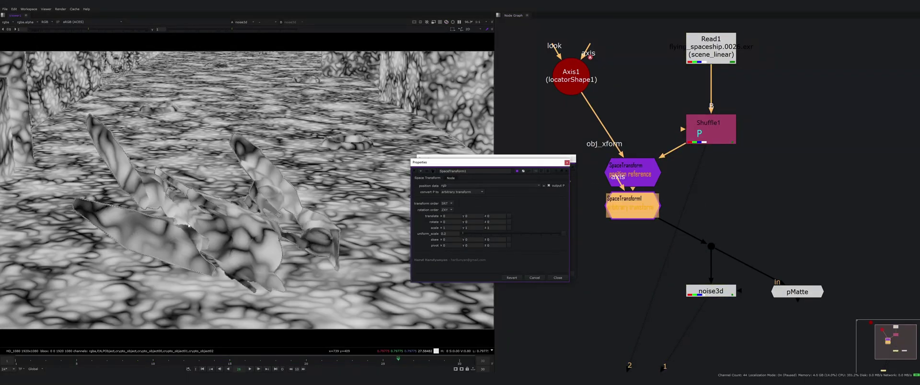
Close the second SpaceTransform's properties and scrub the noise3d result back through the sequence to frame 6
left_click(557, 278)
left_click(637, 247)
left_click_drag(404, 360, 221, 361)
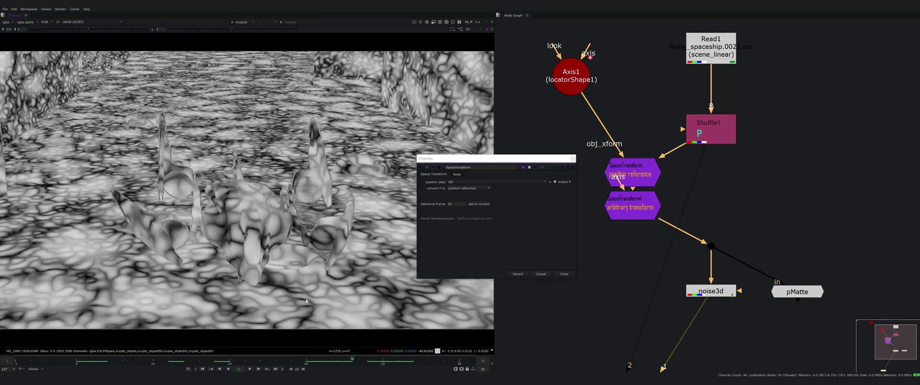
left_click_drag(353, 361, 85, 362)
Set the position reference SpaceTransform's reference frame to the current frame 6 and select noise3d to check the result
left_click(640, 181)
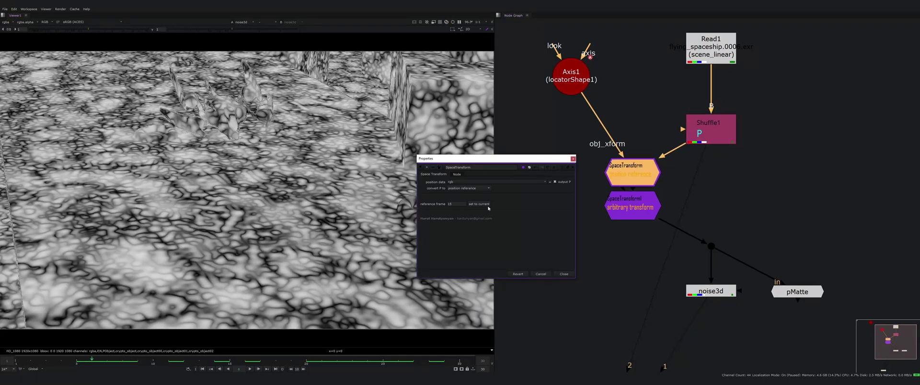
left_click(482, 205)
left_click(723, 290)
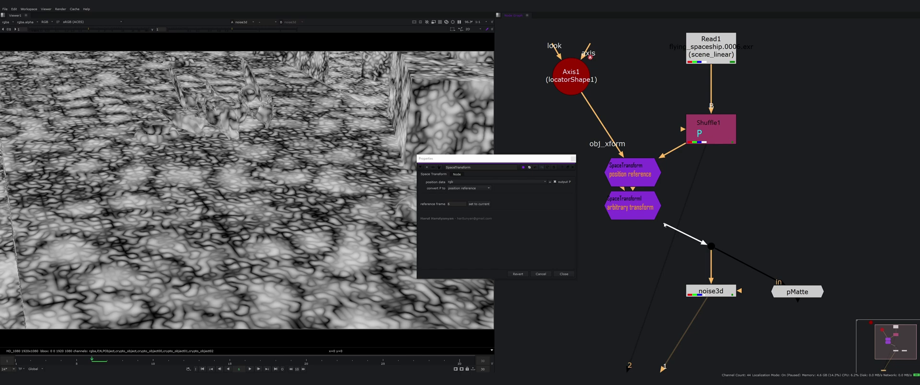
Switch the arbitrary transform node's input between Shuffle1 and the position reference node, move it above the dot, and scrub to frame 15
left_click_drag(717, 136, 716, 134)
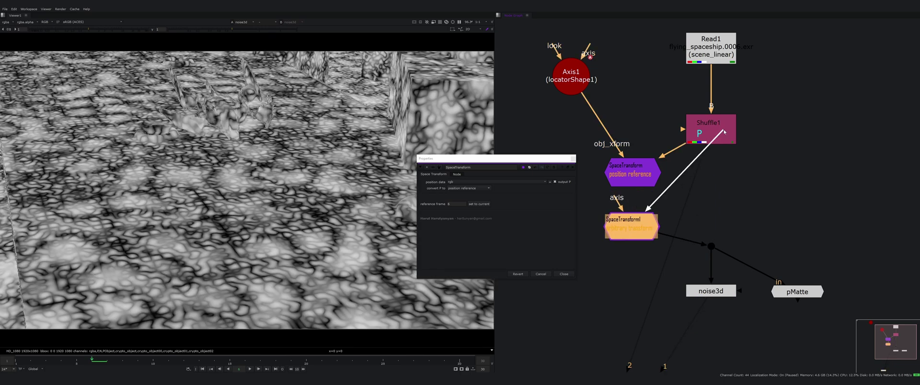
left_click_drag(724, 132, 716, 139)
left_click_drag(651, 174, 633, 179)
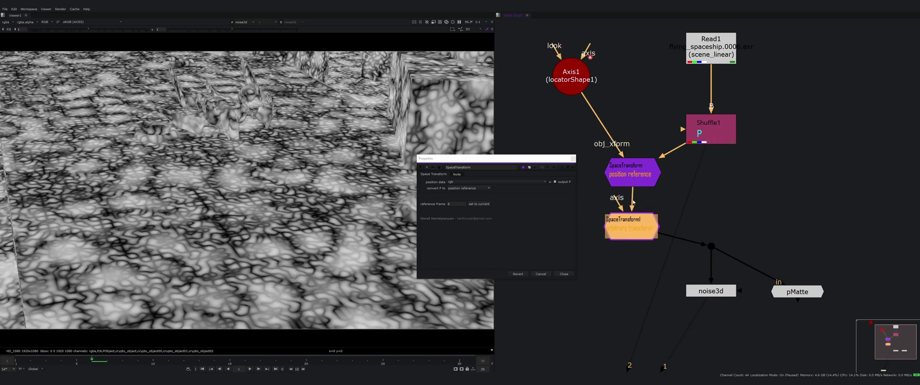
left_click_drag(713, 125, 713, 125)
left_click_drag(627, 227, 707, 213)
double_click(708, 214)
left_click_drag(93, 362, 231, 363)
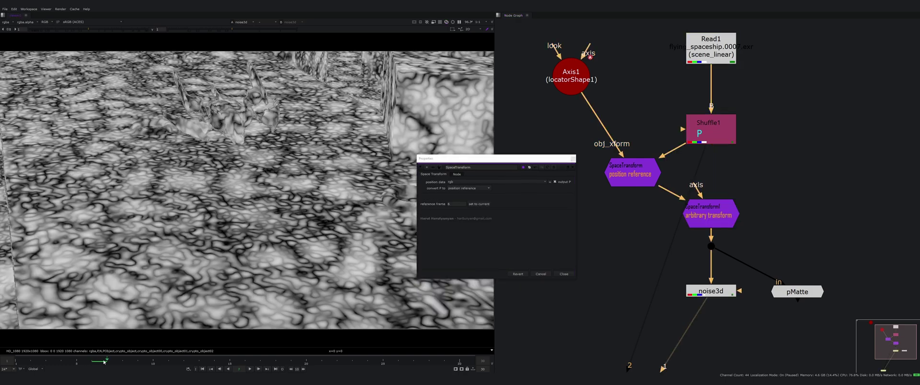
left_click_drag(660, 191, 714, 145)
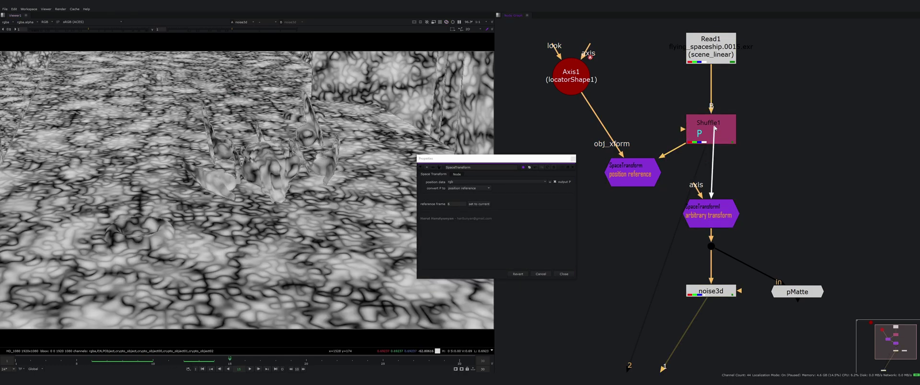
left_click_drag(612, 175, 616, 175)
Undo the recent node changes until the arbitrary transform SpaceTransform is removed from the graph
key("ctrl+z")
key("ctrl+z")
key("ctrl+z")
key("ctrl+z")
key("ctrl+z")
key("ctrl+z")
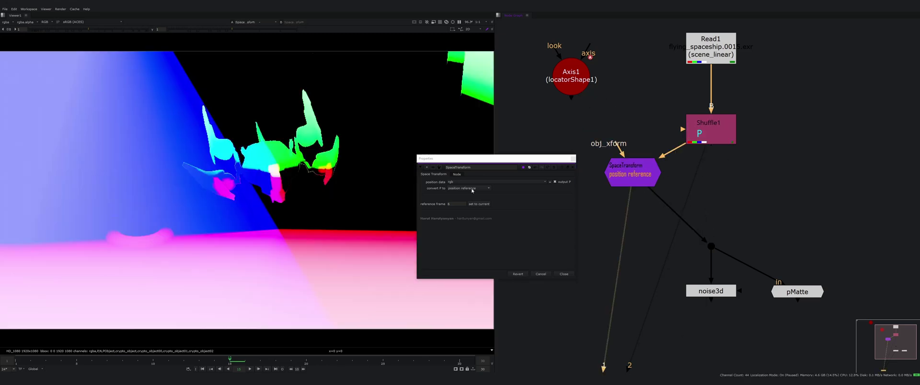
Set the SpaceTransform to convert P to camera space and connect its camera input to Camera1
left_click(472, 188)
left_click(512, 214)
left_click_drag(620, 148, 654, 66)
middle_click_drag(599, 158, 758, 182)
scroll(757, 192, "down", 3)
scroll(765, 194, "up", 3)
left_click_drag(760, 174, 605, 30)
left_click_drag(600, 29, 598, 69)
Add a Shuffle node fed by the camera space SpaceTransform, view it, and route its blue channel to all outputs
key("Tab")
type("s")
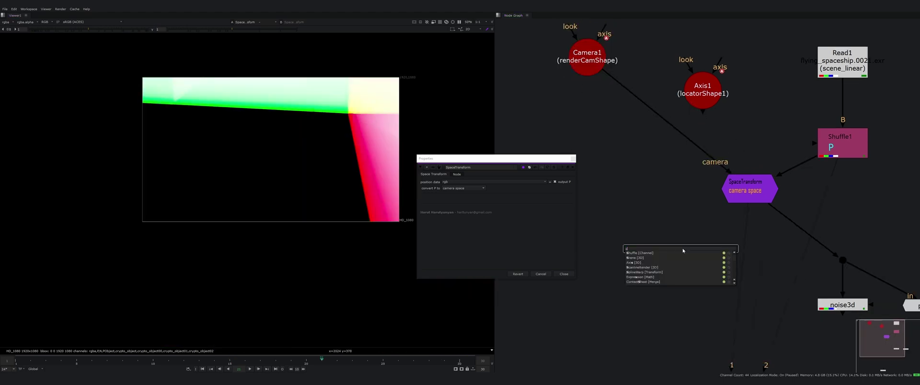
type("hu")
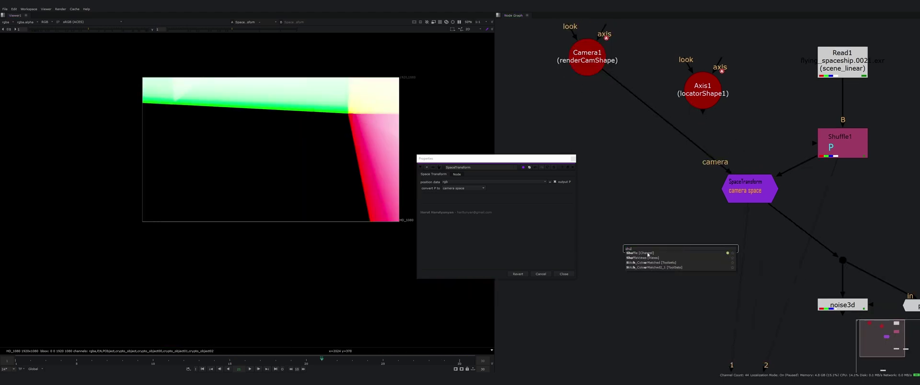
key("Return")
key("1")
left_click_drag(673, 235, 745, 190)
left_click(694, 247)
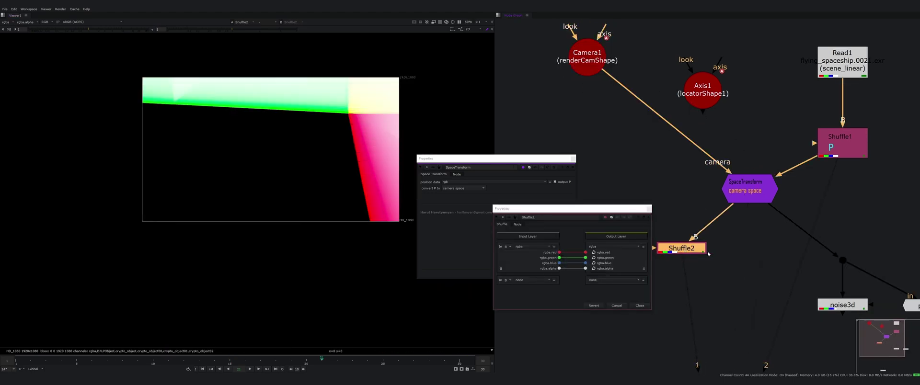
key("grave")
left_click(744, 233)
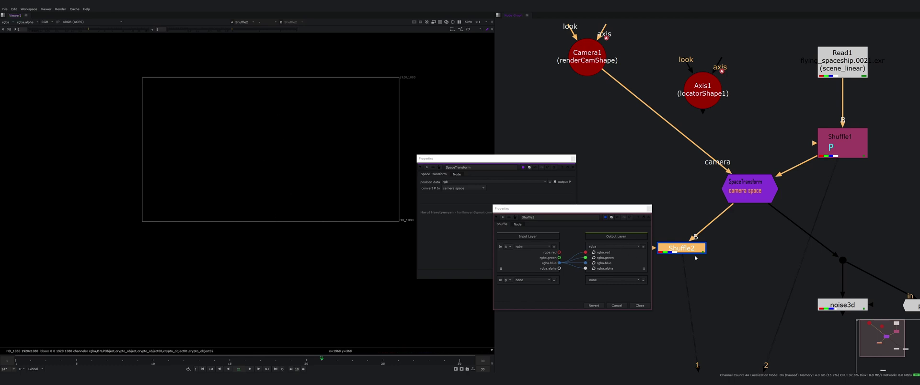
Add an Invert node and a Grade node below Shuffle2
key("Tab")
type("imv")
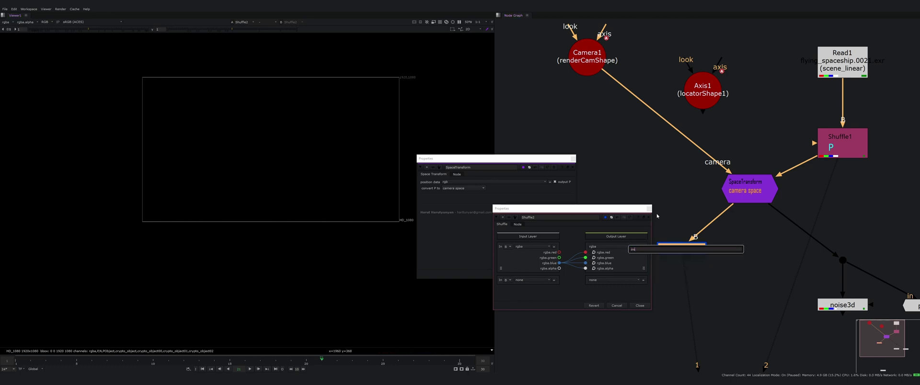
key("Escape")
key("Tab")
type("invert")
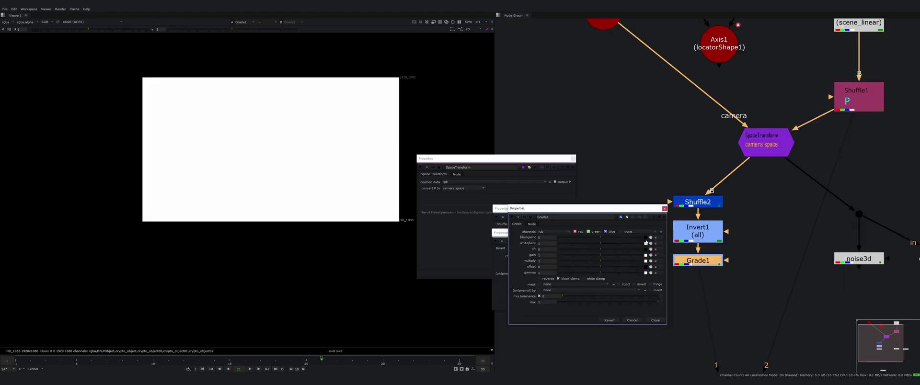
Sample the Grade's blackpoint from the image and scrub the depth result through the sequence to frame 26
left_click(646, 238)
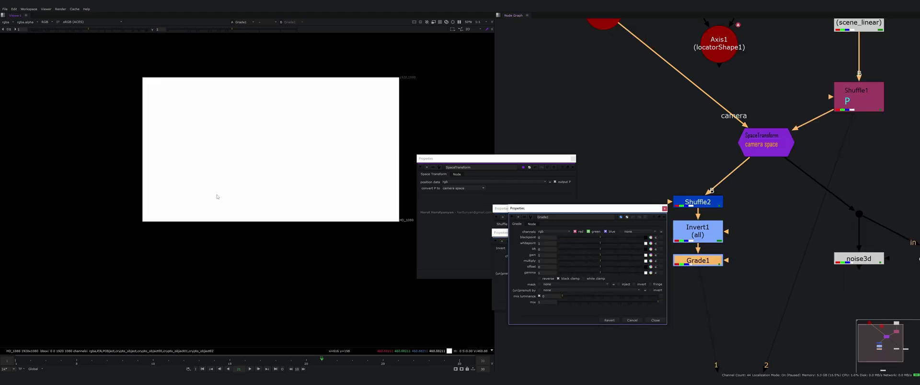
left_click(262, 215, "ctrl")
left_click(206, 83, "ctrl")
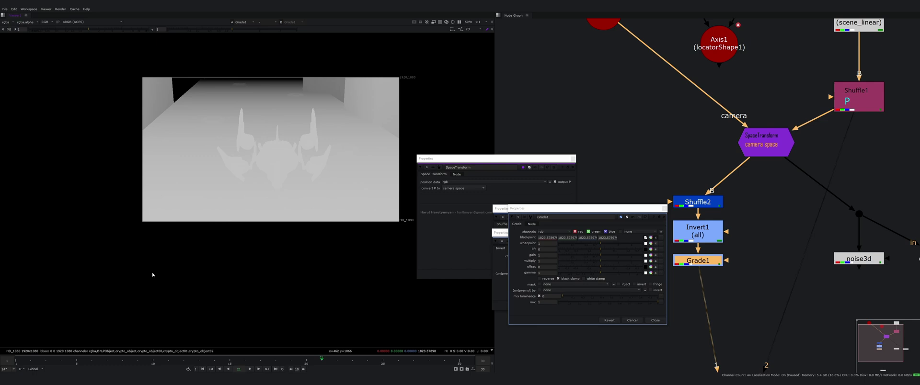
left_click_drag(20, 366, 398, 361)
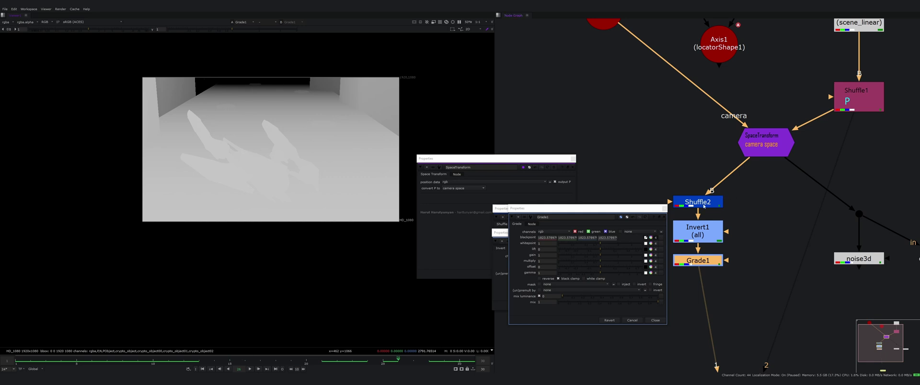
Switch Shuffle2's source channel to green, to red, and back to green to compare the camera space axes
left_click(704, 206)
key("grave")
left_click(747, 173)
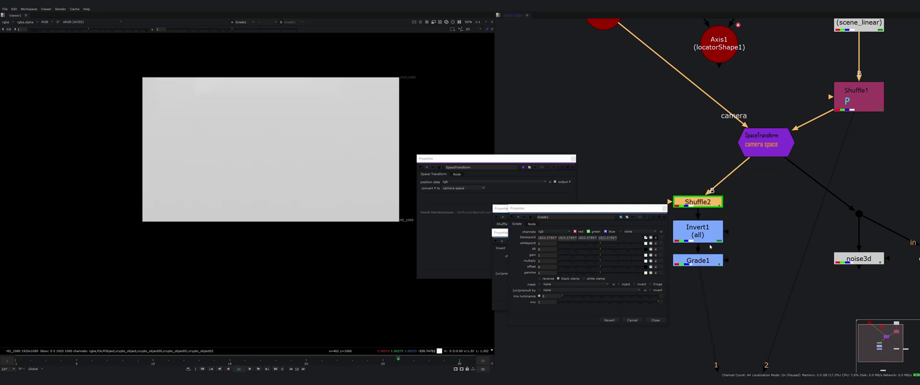
key("grave")
left_click(689, 171)
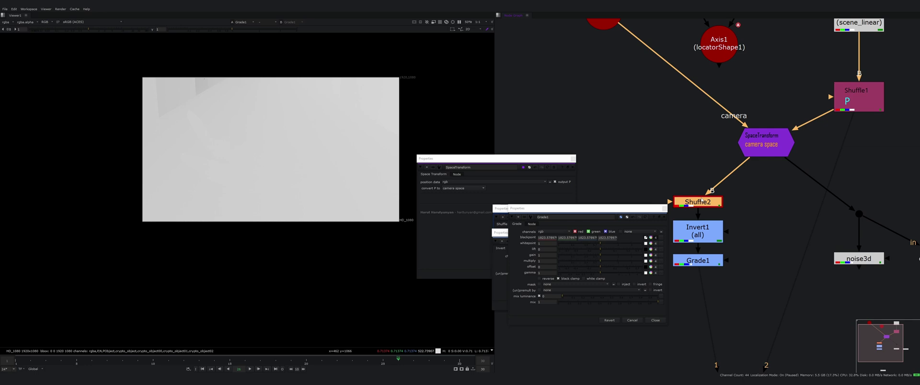
key("grave")
left_click(702, 179)
Resample the Grade's blackpoint from the upper edge of the green channel image
left_click(704, 259)
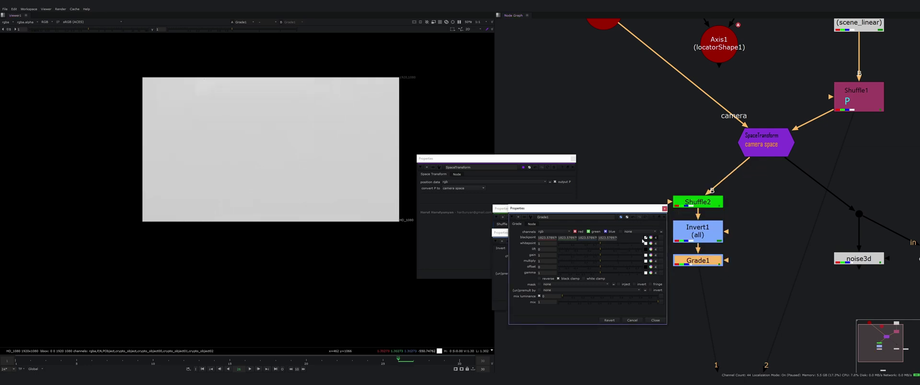
left_click(646, 238)
left_click(250, 90, "ctrl")
Switch Shuffle2 to the red channel, resample the Grade's blackpoint from the image, and return Shuffle2 to green
left_click(702, 204)
key("grave")
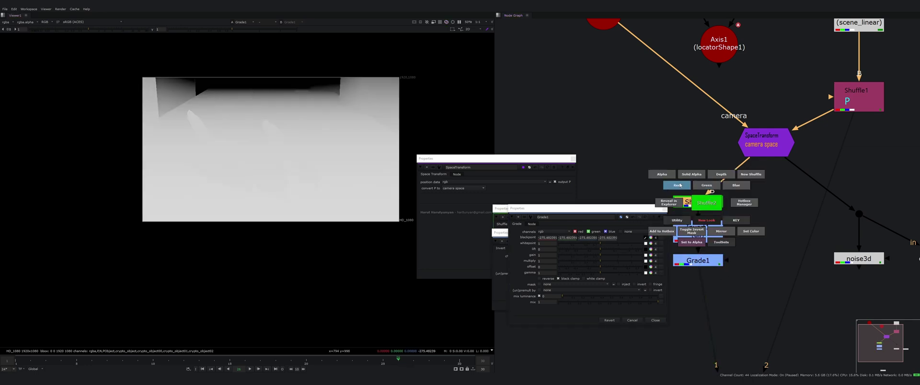
left_click(677, 185)
left_click(355, 116, "ctrl")
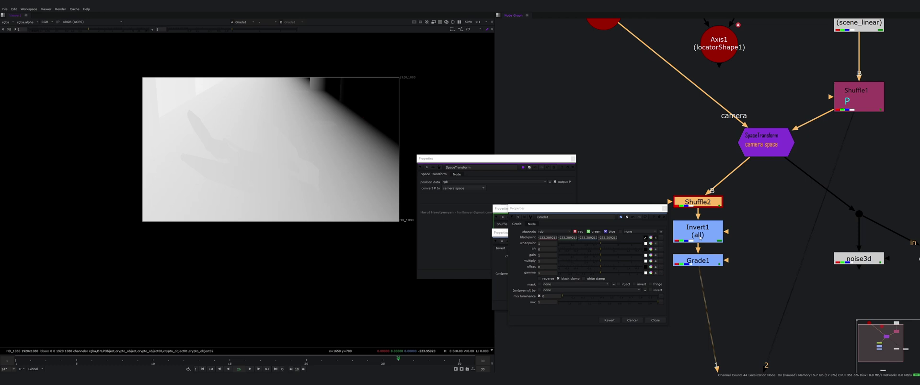
key("grave")
left_click(714, 172)
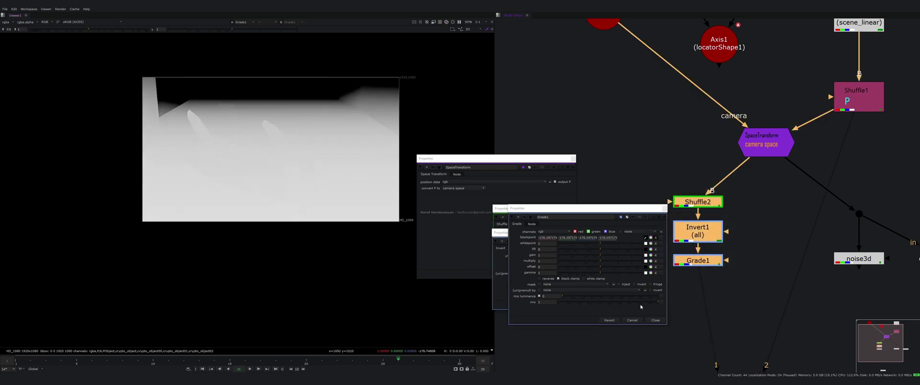
Set the SpaceTransform to convert P to projection space(stmap) and scrub the result to frame 13
left_click(469, 188)
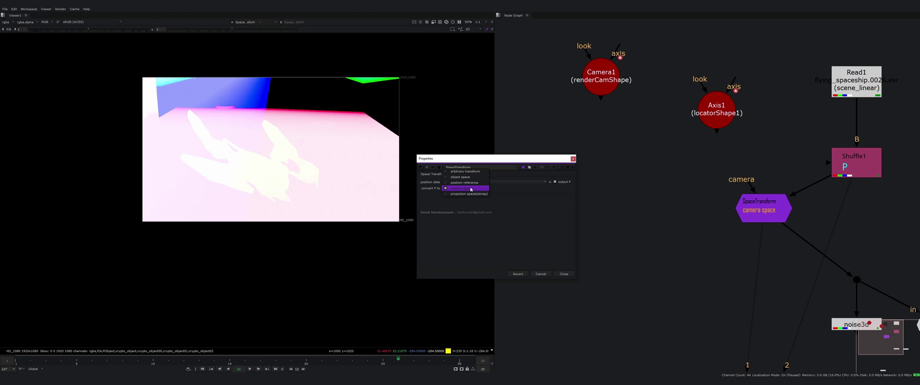
left_click(470, 194)
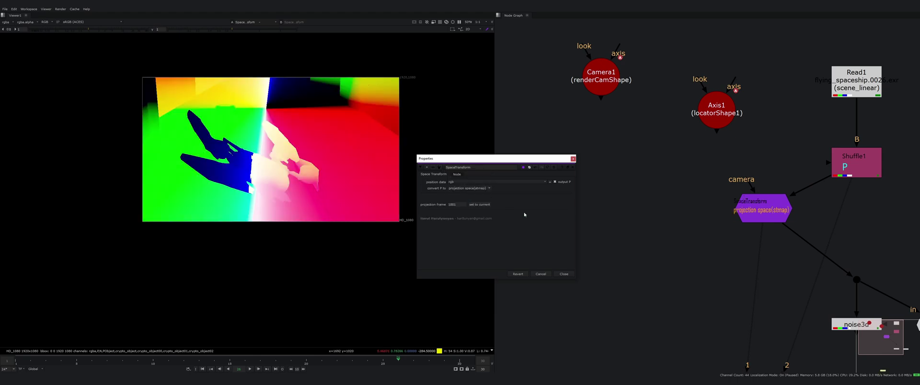
key("f")
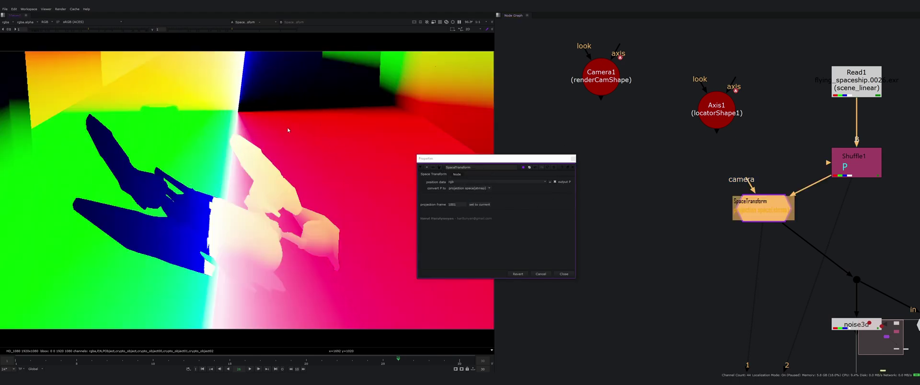
left_click_drag(36, 362, 199, 362)
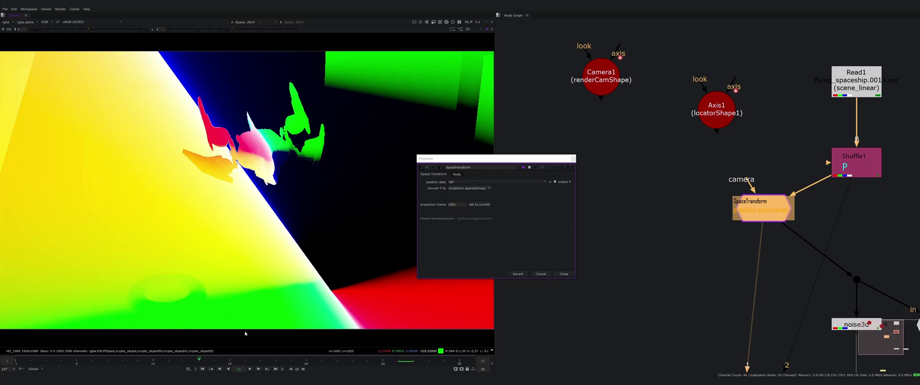
key("f")
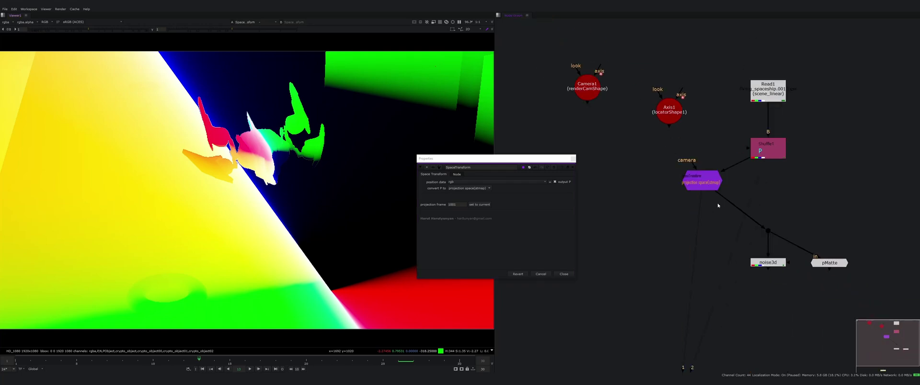
Set the projection frame to the current frame 15, connect the camera input to Camera1, and close the properties
left_click_drag(200, 363, 235, 361)
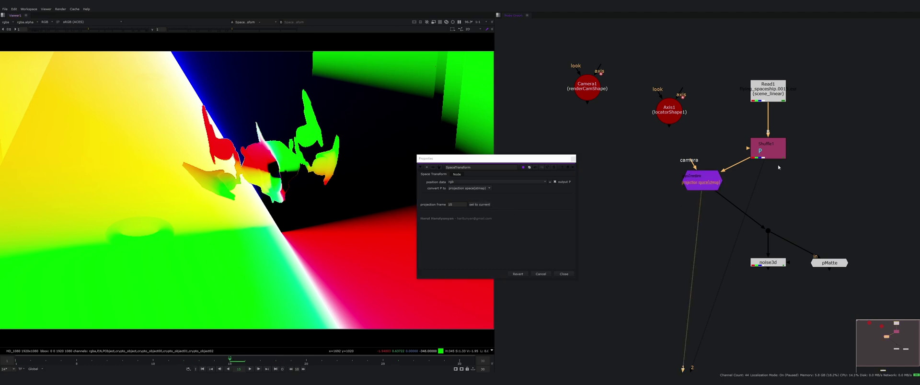
left_click_drag(696, 164, 590, 89)
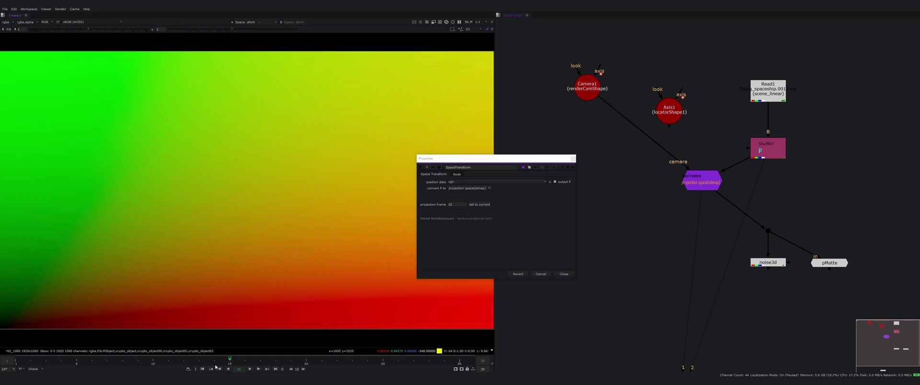
mouse_move(230, 363)
left_mouse_down()
mouse_move(429, 368)
mouse_move(387, 376)
mouse_move(47, 356)
mouse_move(230, 360)
left_mouse_up()
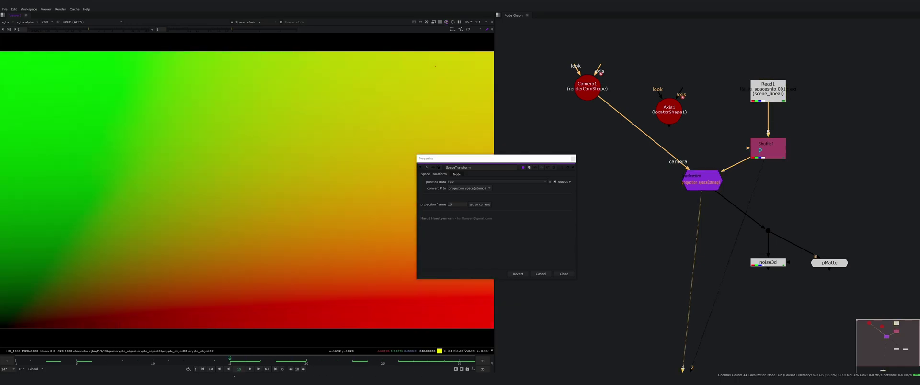
left_click(573, 160)
View the Shuffle1 position pass and the original Read1 render, and briefly open the SpaceTransform's properties
scroll(305, 162, "down", 2)
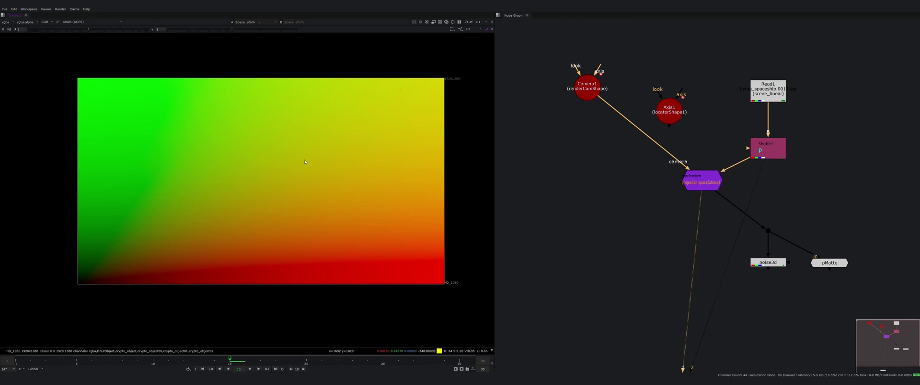
scroll(320, 144, "up", 2)
middle_click_drag(579, 184, 538, 183)
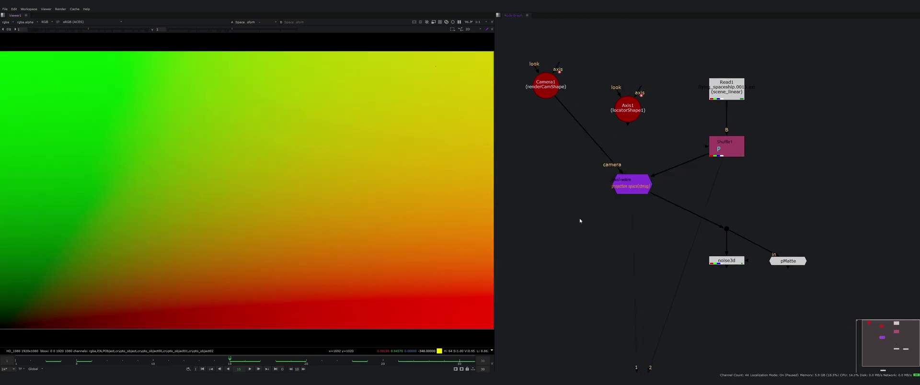
left_click(727, 142)
key("2")
left_click(727, 88)
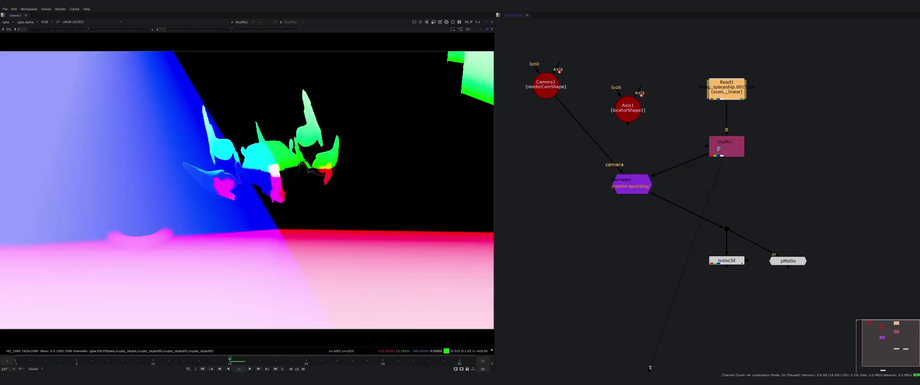
key("1")
double_click(632, 185)
left_click(574, 158)
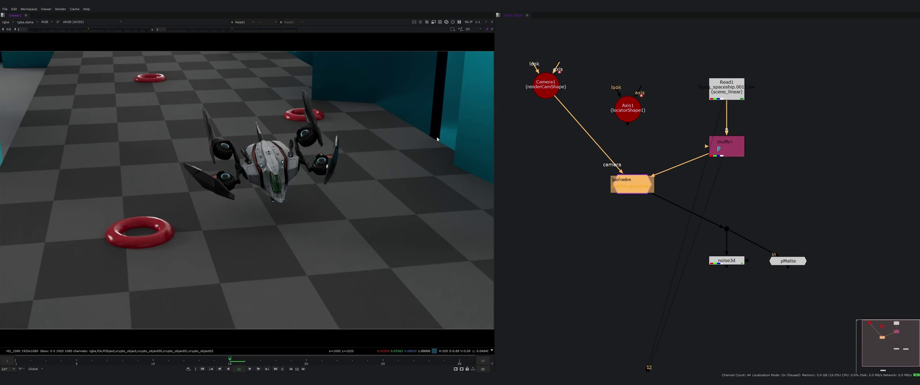
Add a RotoPaint node to Read1 and paint two white crosses and a circle over the floor and the back wall
mouse_move(659, 127)
middle_mouse_down()
mouse_move(576, 146)
mouse_move(663, 132)
middle_mouse_up()
scroll(575, 146, "up", 2)
scroll(576, 146, "down", 2)
left_click(561, 192)
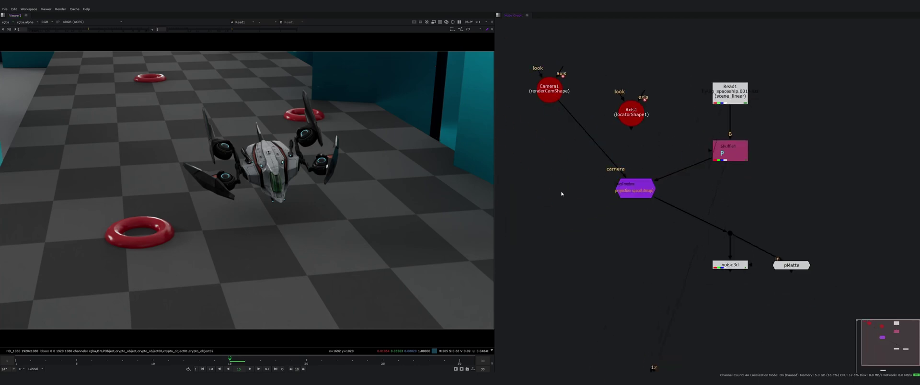
key("o")
key("ctrl+z")
key("p")
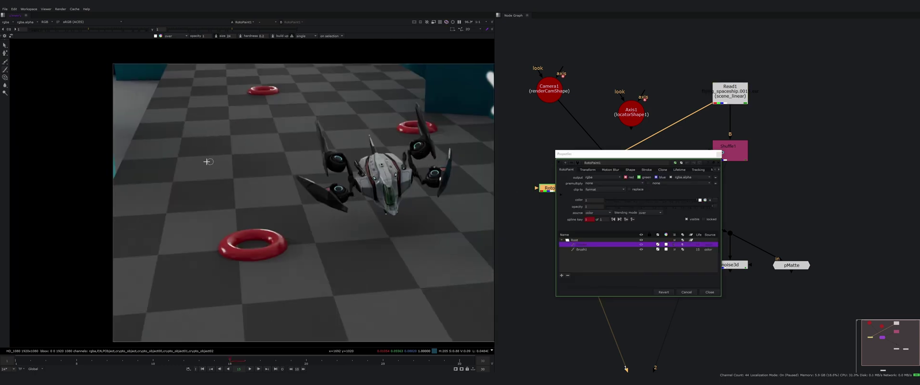
scroll(305, 229, "up", 2)
left_click_drag(297, 209, 290, 208)
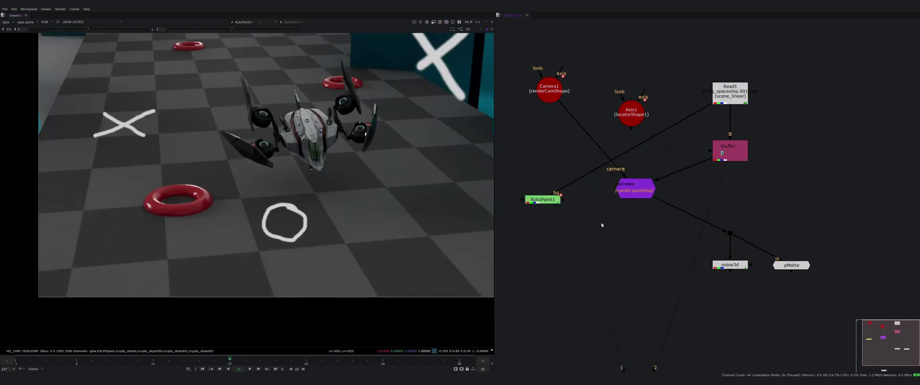
Add an STMap with the SpaceTransform as stmap and RotoPaint1 as src, view it, and choose its UV channels
key("Tab")
type("stm")
left_click(581, 227)
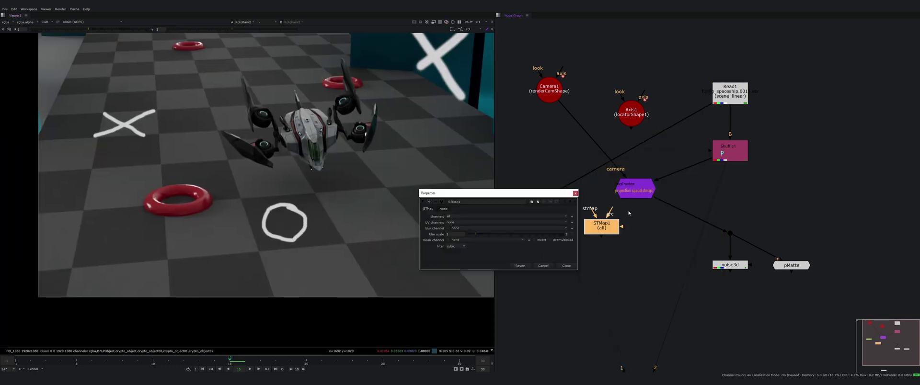
left_click(576, 194)
left_click_drag(593, 211, 647, 188)
left_click_drag(603, 227, 590, 236)
left_click_drag(581, 216, 547, 200)
key("1")
double_click(589, 234)
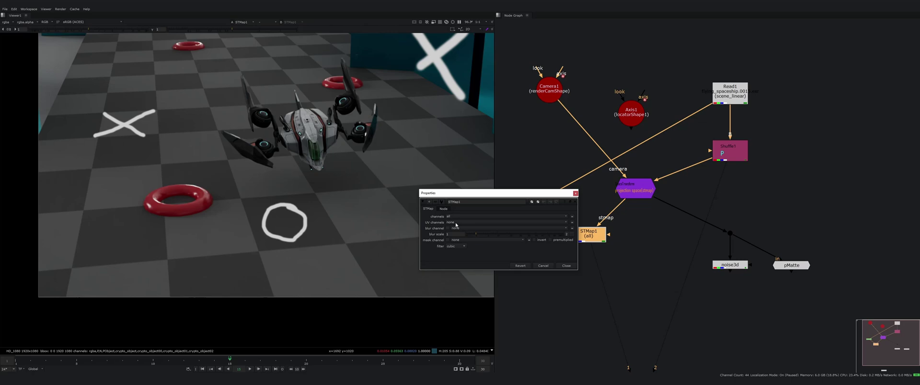
left_click(576, 193)
Reposition STMap1 and merge its output over the Read1 render with a Merge (over) node
left_click_drag(590, 234, 567, 247)
left_click(549, 200)
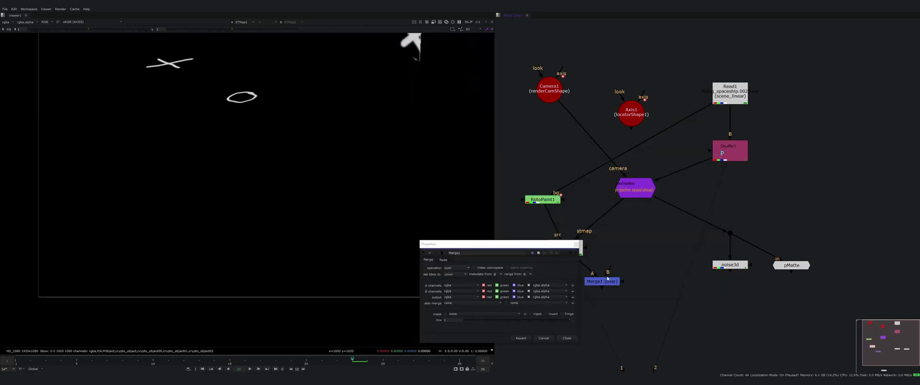
left_click(616, 284)
left_click_drag(608, 274, 730, 95)
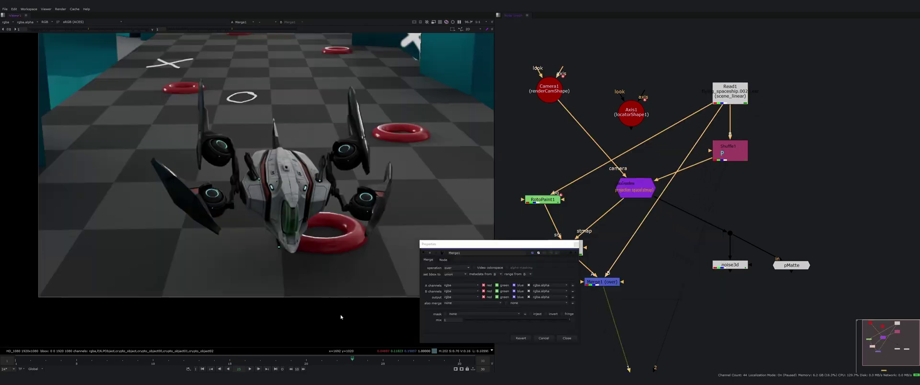
Scrub through the merged projection to frame 17 and close the Merge properties
left_click(107, 360)
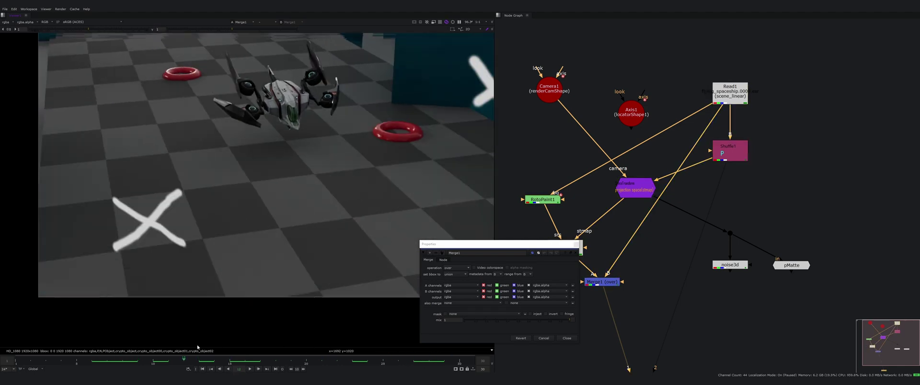
left_click_drag(421, 377, 261, 372)
left_click(577, 245)
Delete the RotoPaint1, STMap1 and Merge1 nodes
left_click(605, 282)
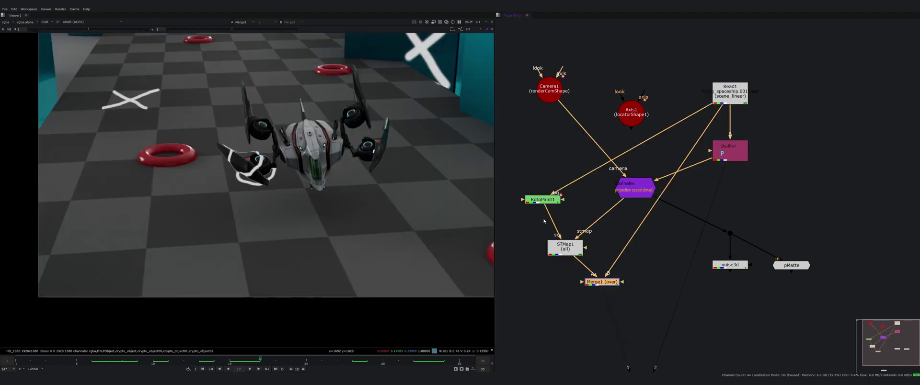
left_click_drag(516, 186, 648, 331)
key("Delete")
Duplicate Shuffle1 beside the original, connect the copy to Read1, and view it
middle_click_drag(761, 166, 693, 190)
scroll(691, 189, "up", 3)
left_click(658, 172)
key("ctrl+c")
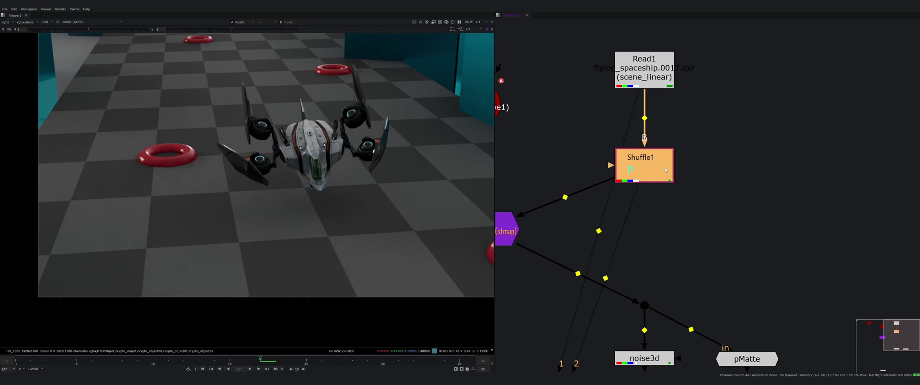
left_click(780, 189)
key("ctrl+v")
left_click_drag(768, 167, 645, 72)
key("1")
Set Shuffle2's input layer to the N normals pass and close its properties
double_click(779, 190)
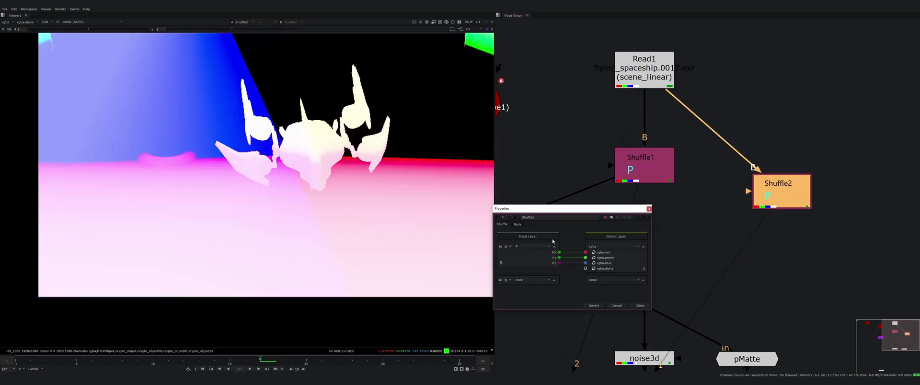
left_click(531, 248)
left_click(526, 275)
left_click(649, 209)
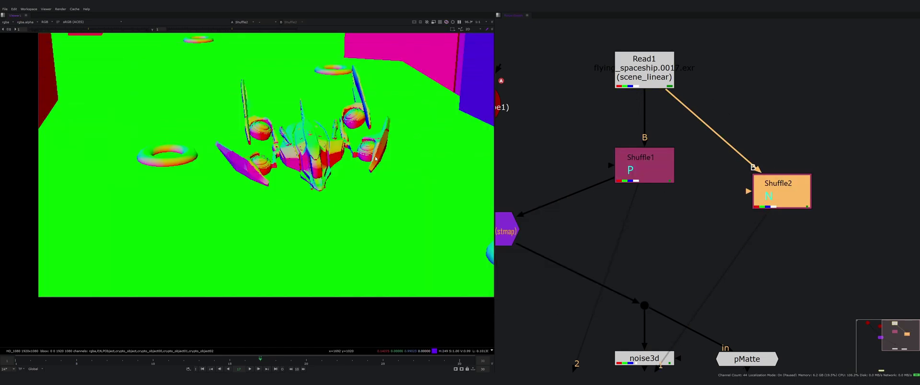
Add a second SpaceTransform node, connect it below Shuffle2, and view its output
scroll(333, 280, "down", 2)
key("f")
middle_click_drag(752, 198, 632, 174)
scroll(633, 174, "down", 2)
left_click(659, 204)
key("Tab")
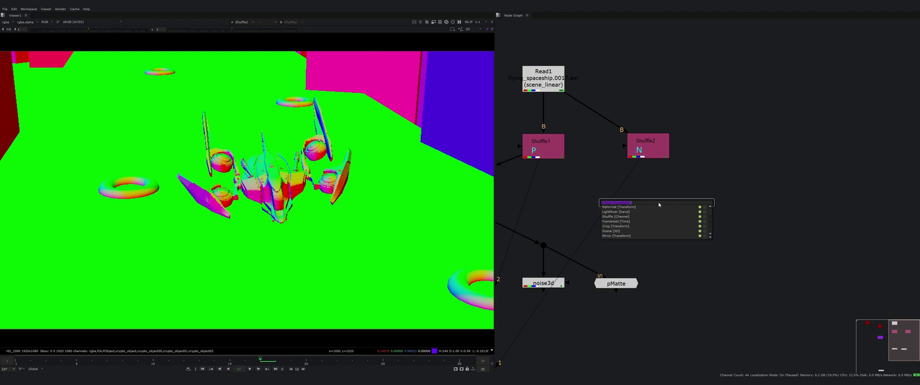
type("space")
key("Return")
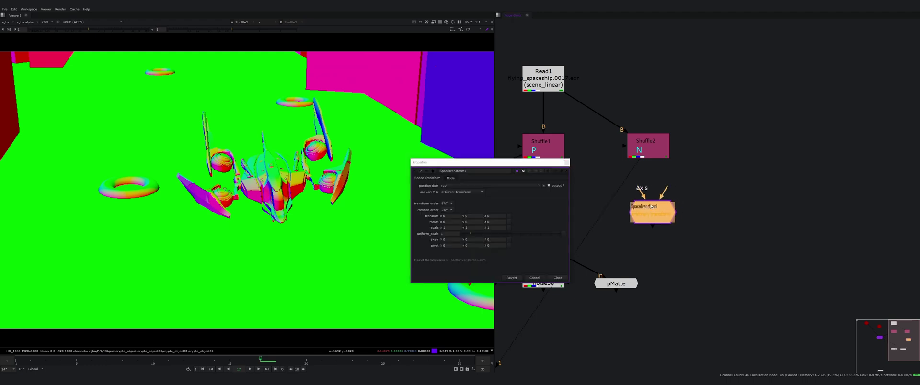
left_click_drag(607, 188, 643, 215)
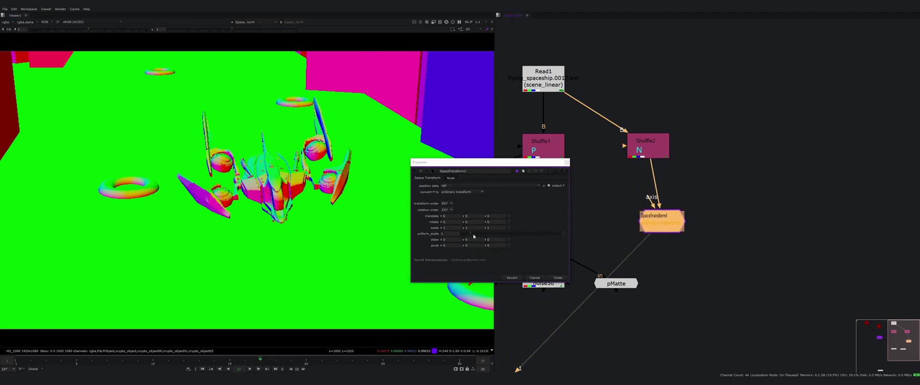
Rotate the normals pass around X and Y with the new SpaceTransform's arbitrary transform, and close its properties
left_click(453, 223)
middle_click_drag(452, 222, 476, 222)
type("15")
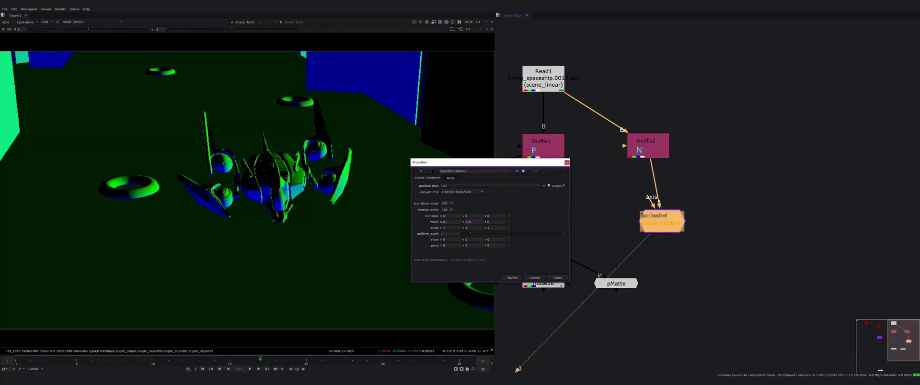
left_click(583, 169)
left_click(568, 163)
Align the first SpaceTransform directly under Shuffle1 and select the SpaceTransform under Shuffle2
scroll(618, 186, "down", 4)
middle_click_drag(618, 186, 695, 203)
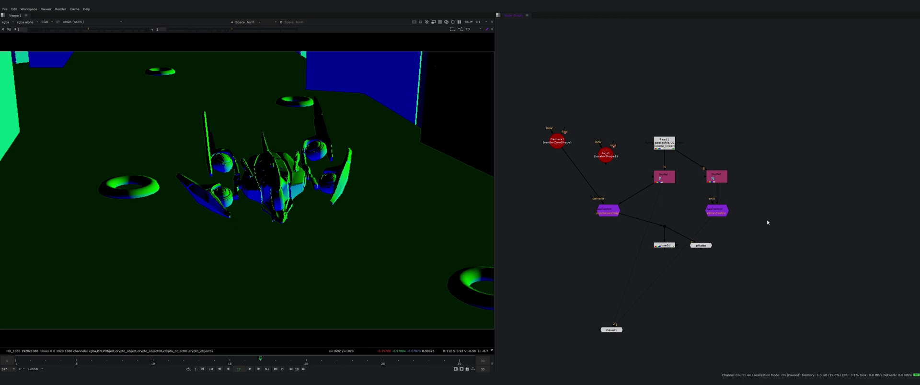
left_click_drag(529, 188, 793, 228)
left_click(691, 214)
left_click_drag(608, 211, 665, 212)
left_click(718, 211, "shift")
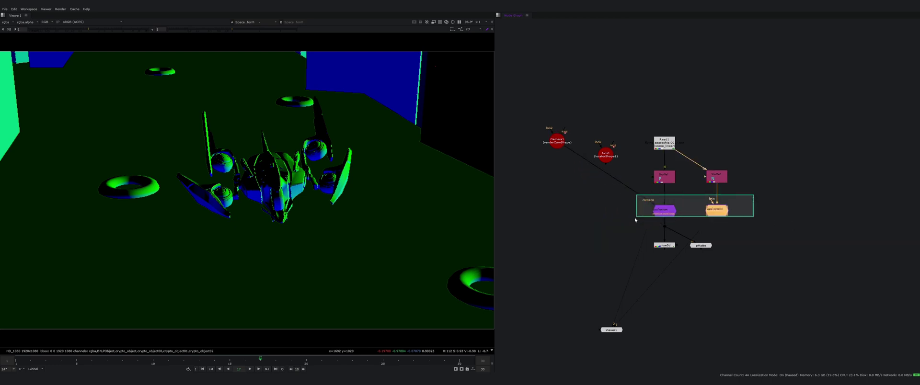